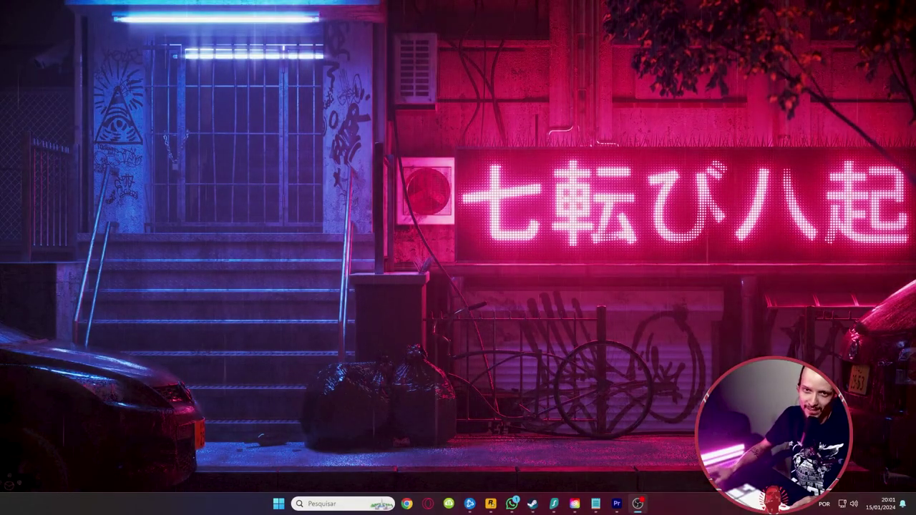
Step: Bring the AutoCut Video project forward and launch AutoCut from Window > Extensions
click(616, 504)
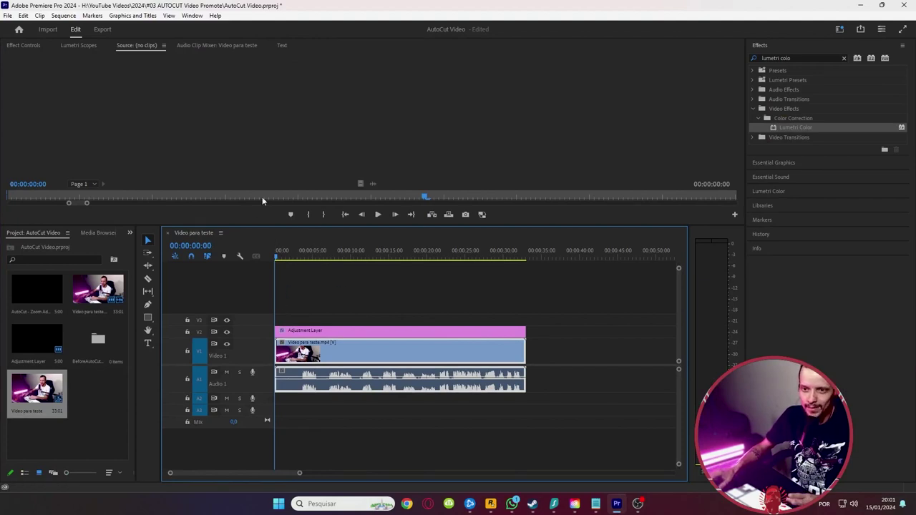
click(304, 191)
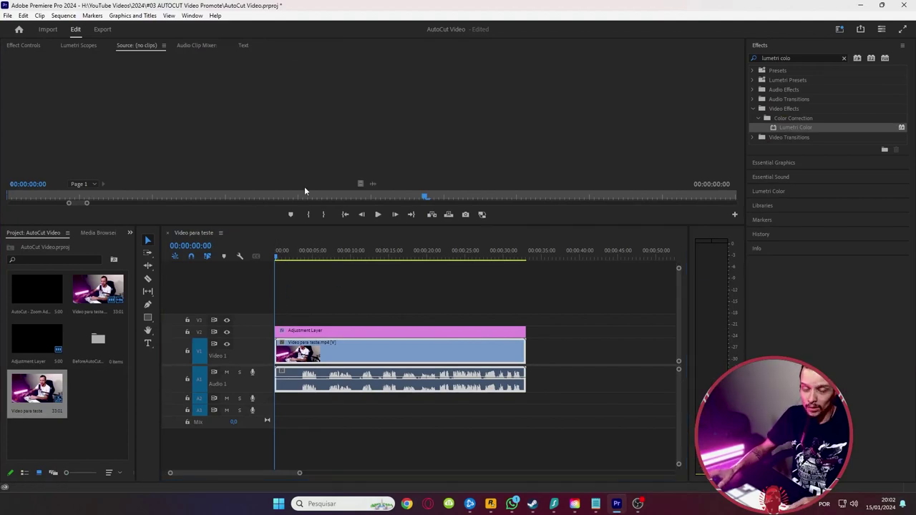
click(193, 16)
mouse_move(231, 54)
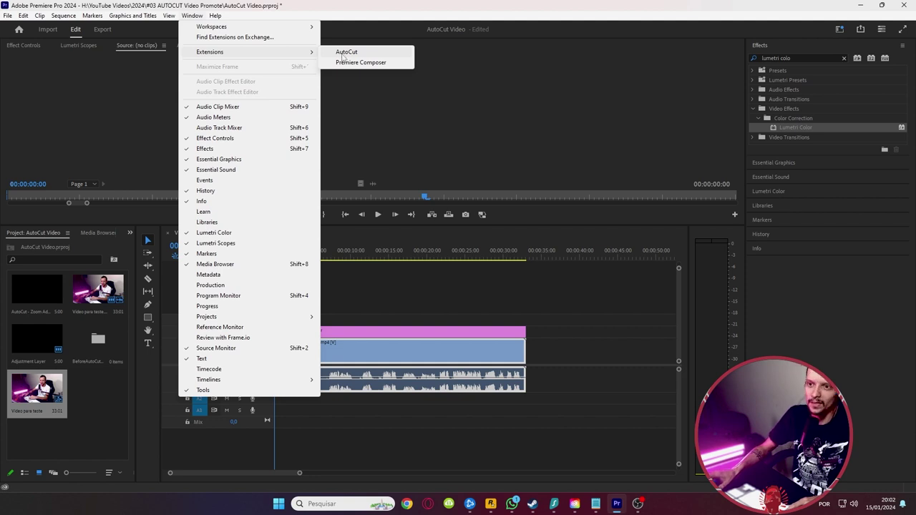
click(345, 53)
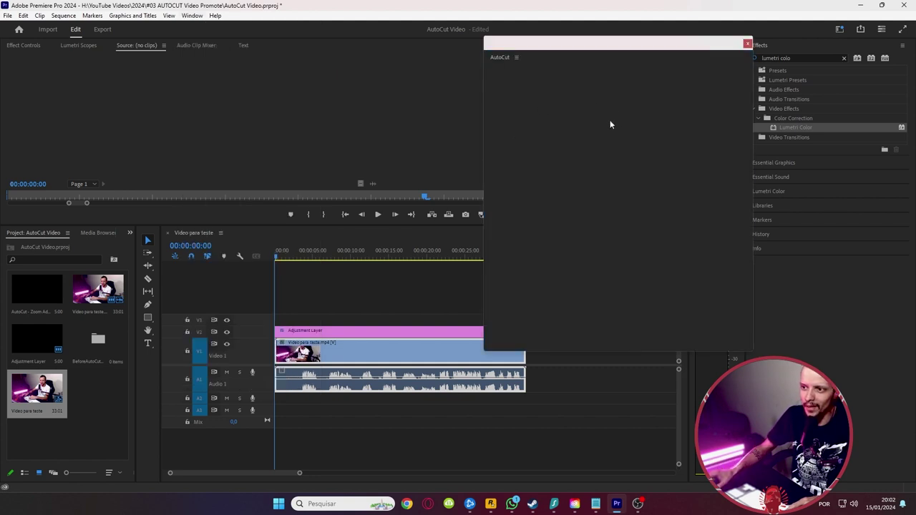
Step: Move the AutoCut panel over the timeline and scroll through its Página inicial tool tiles
drag(596, 46, 483, 34)
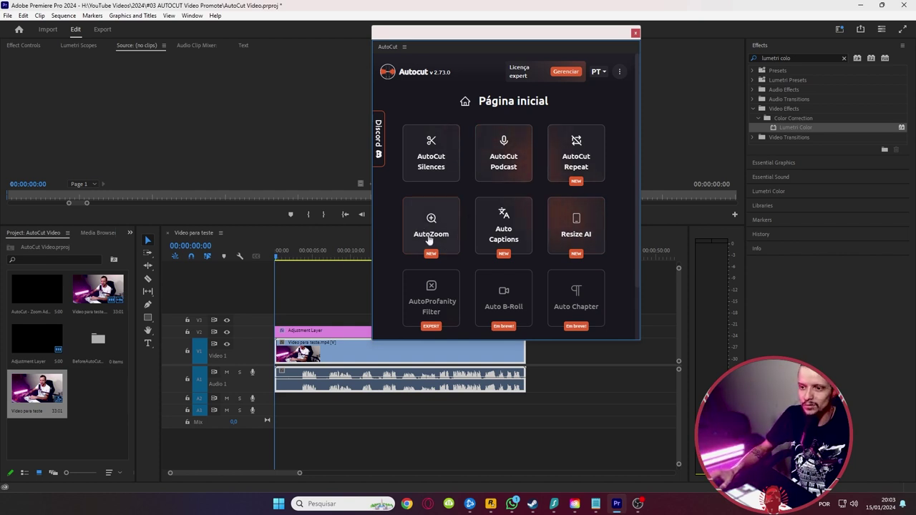
scroll(535, 252, down, 2)
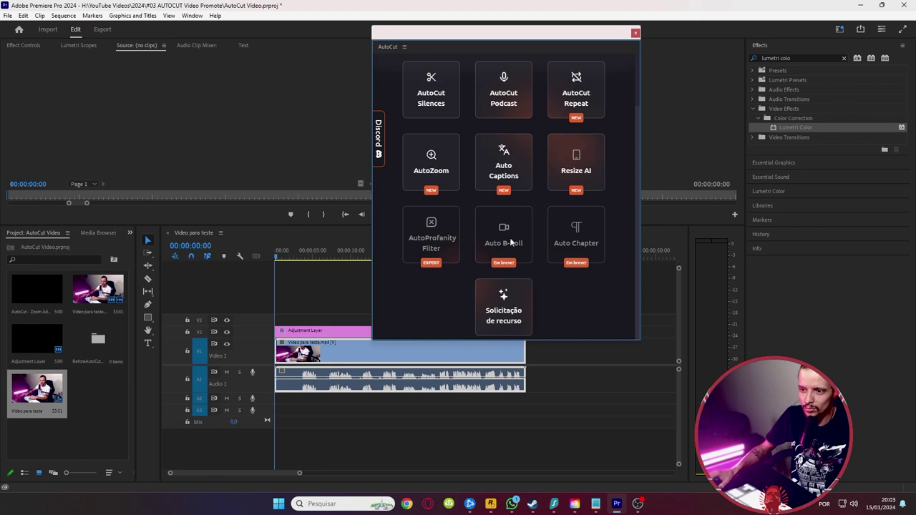
scroll(402, 293, up, 2)
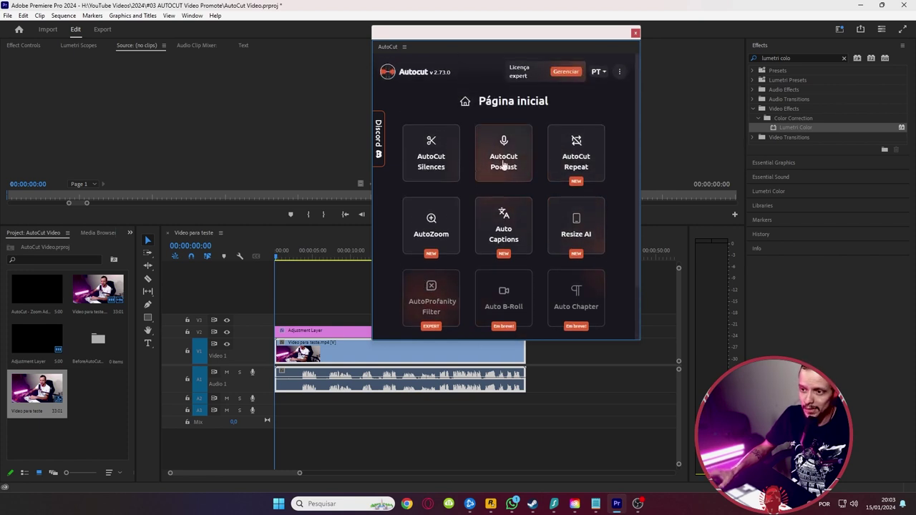
Step: Open AutoCut Silences in AutoCut AI mode, aggressiveness 4 on V1 and A1
click(422, 155)
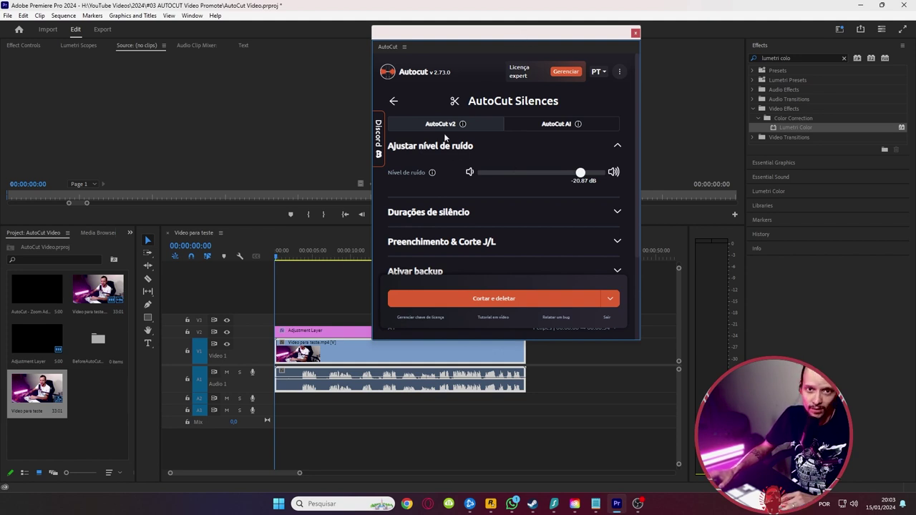
mouse_move(461, 128)
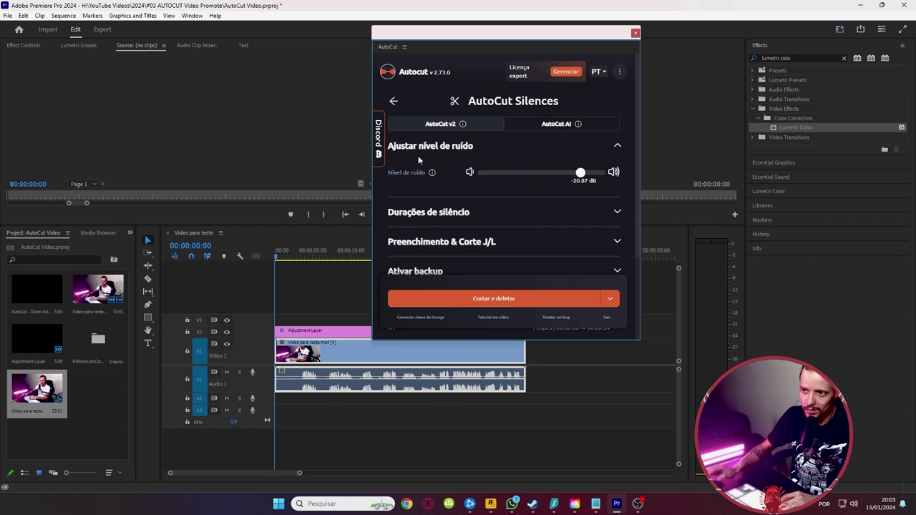
click(543, 132)
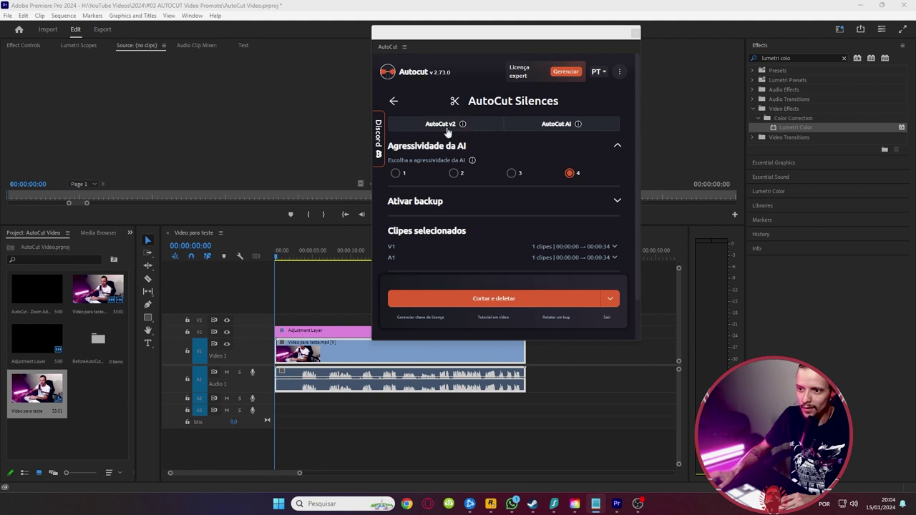
Step: Collapse and re-expand the AI aggressiveness section and review the Cortar e deletar options unchanged
click(543, 126)
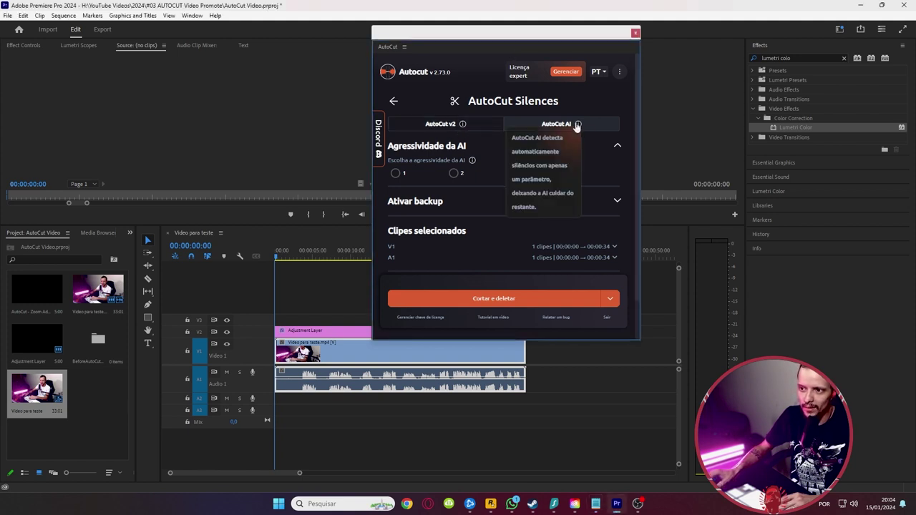
click(586, 153)
click(586, 149)
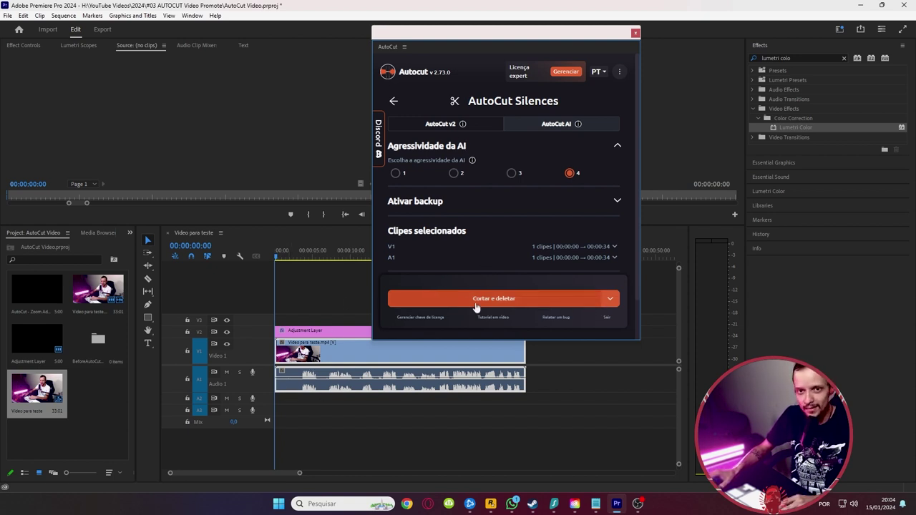
click(609, 300)
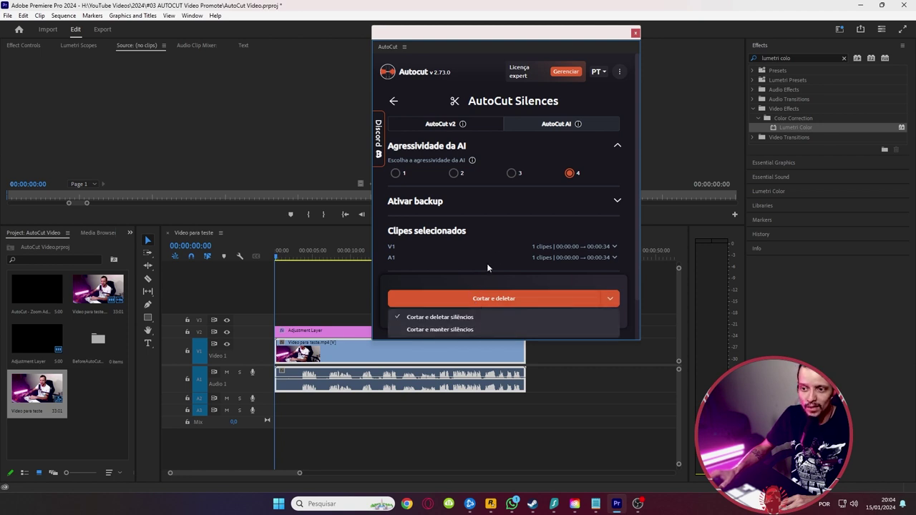
click(500, 225)
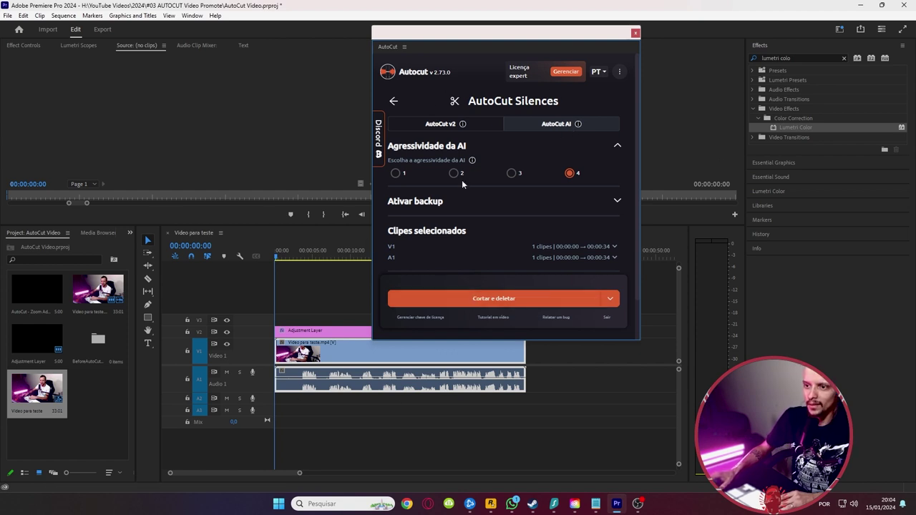
Step: Switch AutoCut's interface language to English and back to Portuguese, then scroll down
click(598, 72)
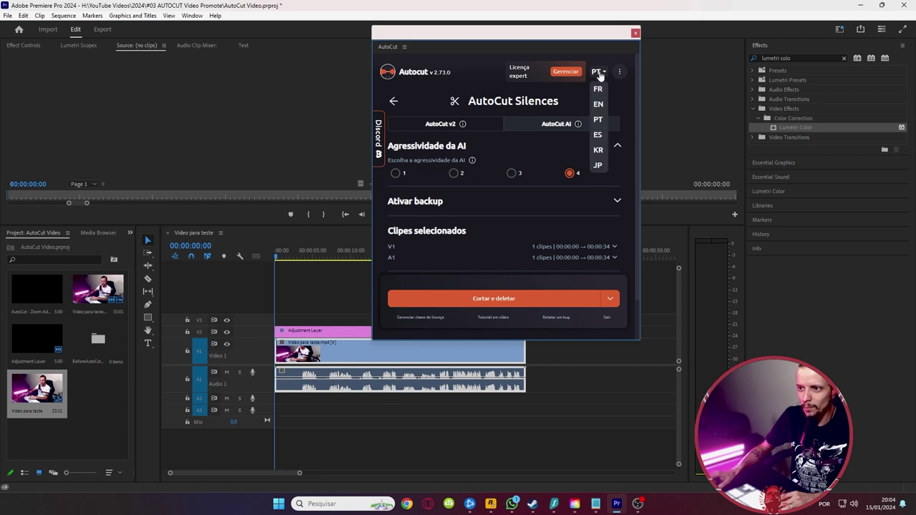
click(599, 106)
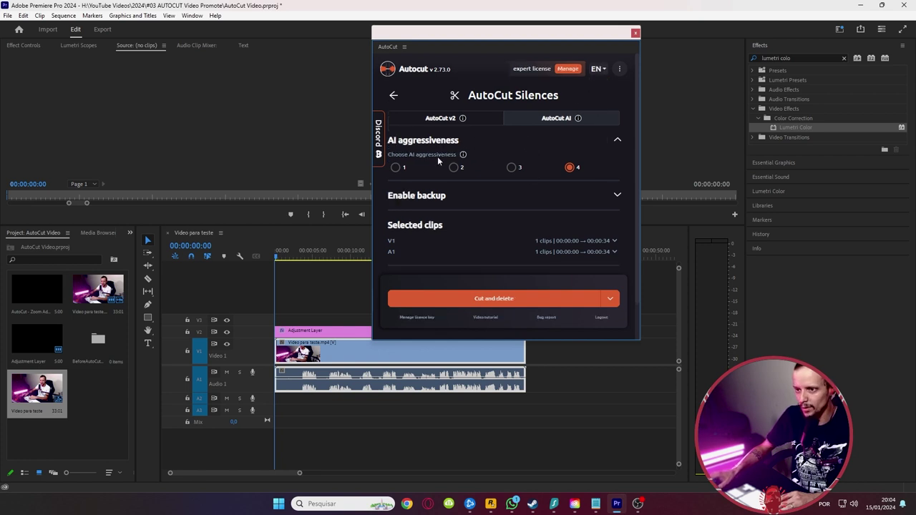
click(602, 73)
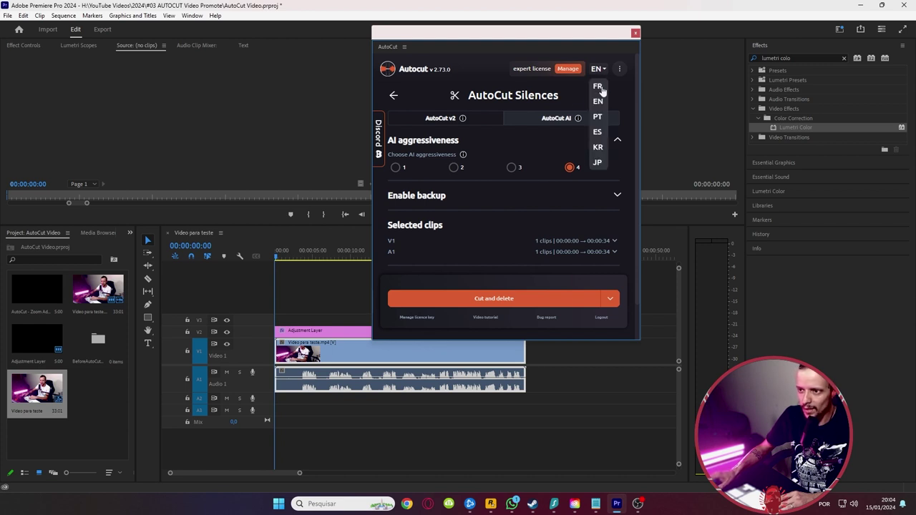
click(600, 118)
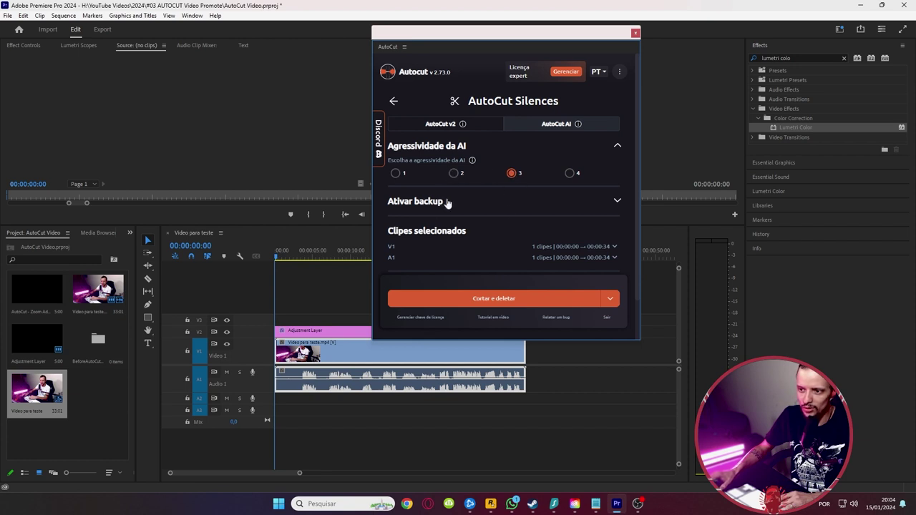
scroll(555, 211, down, 2)
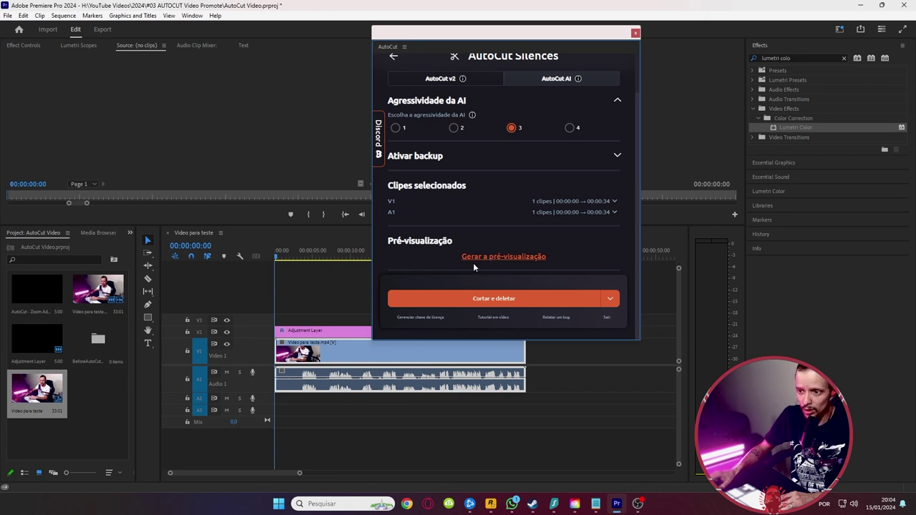
Step: Preview the A1 silences, centred near 10 s, then advance to 00:00:15.567–00:00:25.567
click(496, 258)
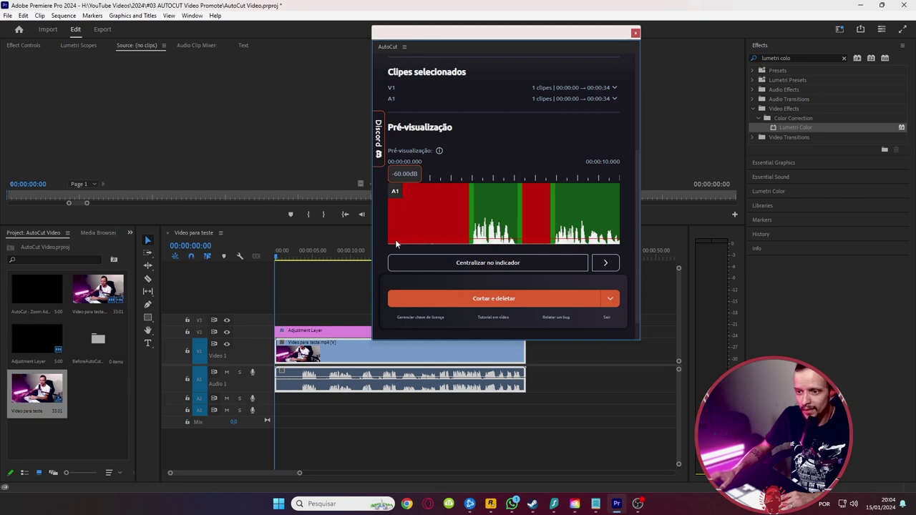
click(425, 241)
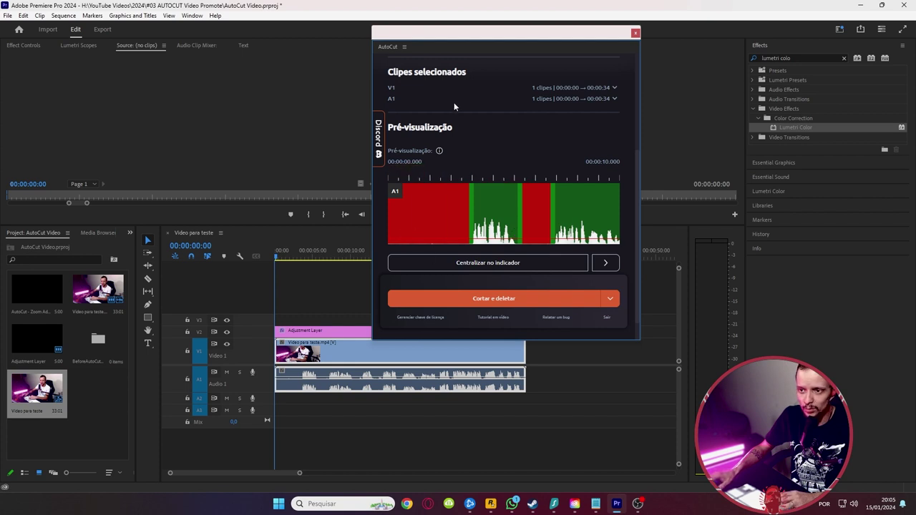
drag(463, 34, 567, 67)
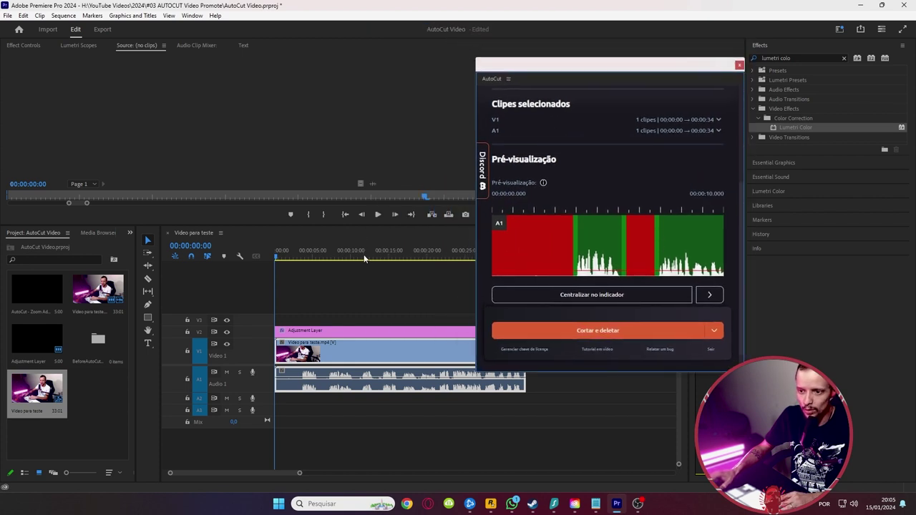
click(364, 256)
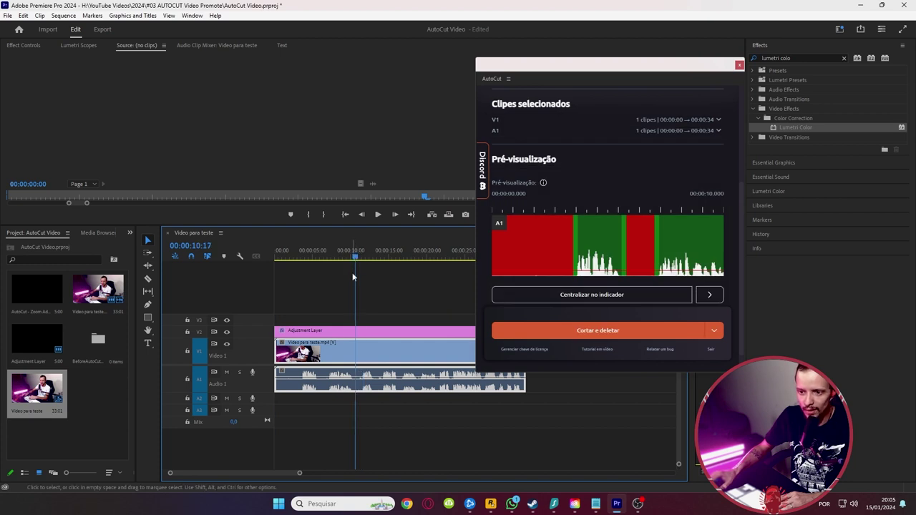
click(591, 297)
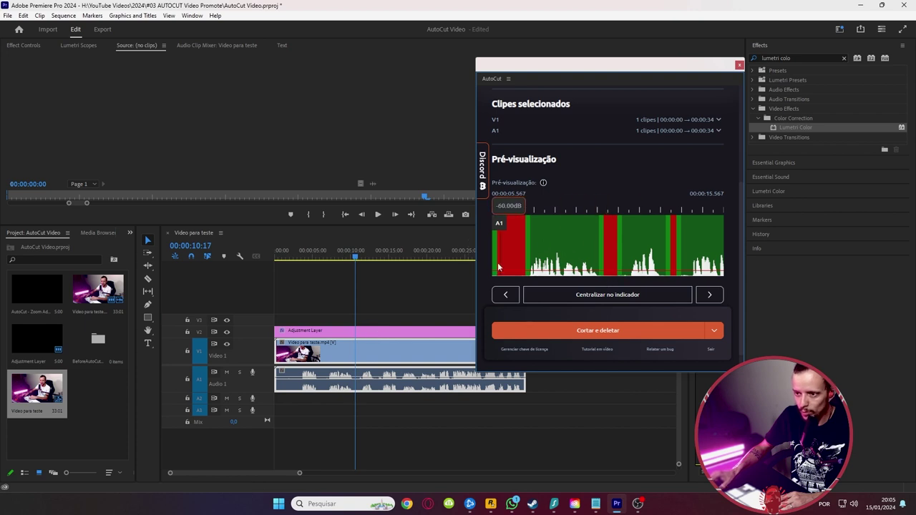
double_click(706, 295)
click(707, 298)
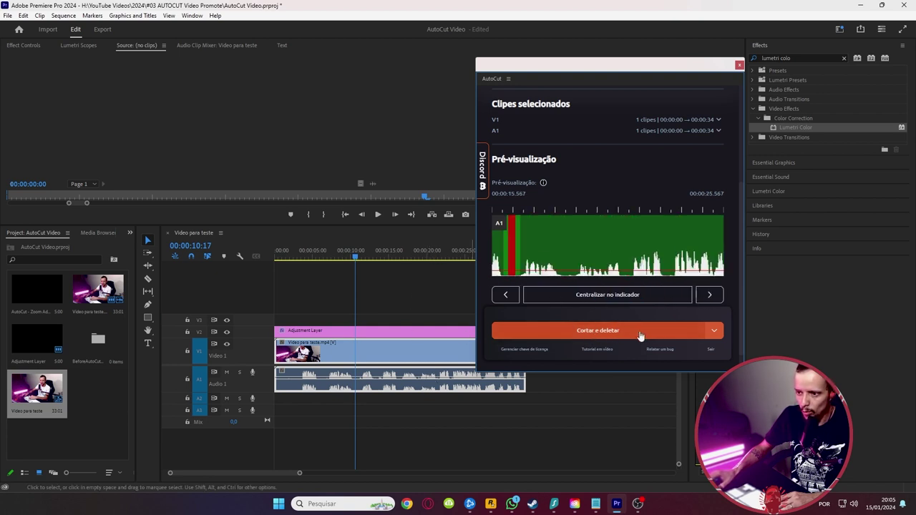
Step: Cut and delete the AI-detected silences, then review the result in a floating Program monitor
drag(600, 74, 623, 40)
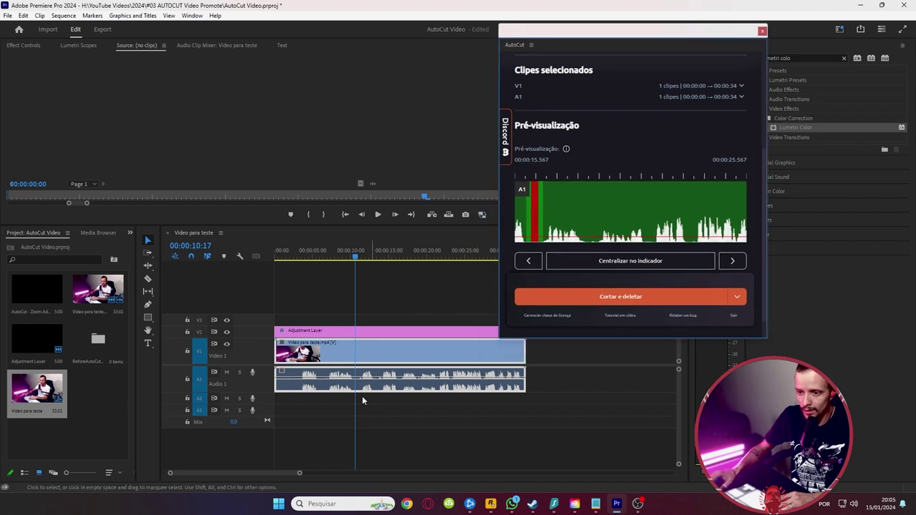
click(634, 299)
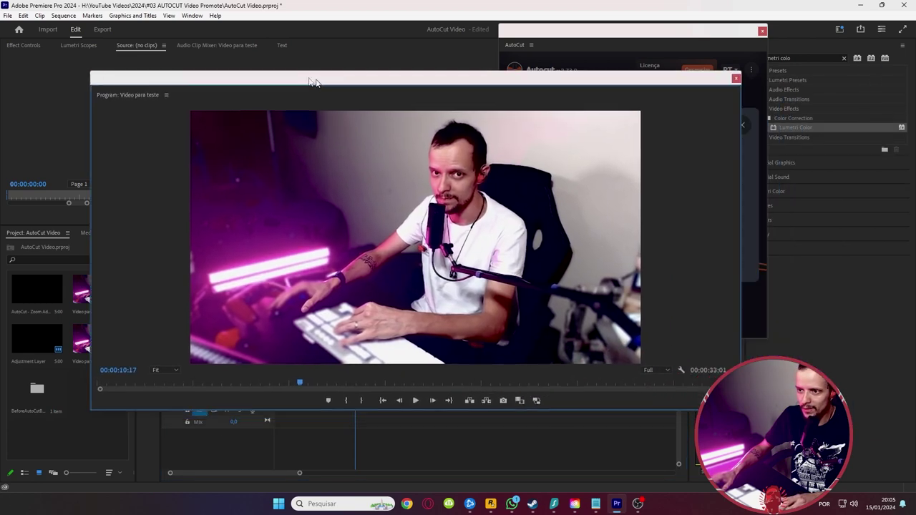
mouse_move(311, 77)
mouse_down()
mouse_move(408, 54)
mouse_move(560, 116)
mouse_up()
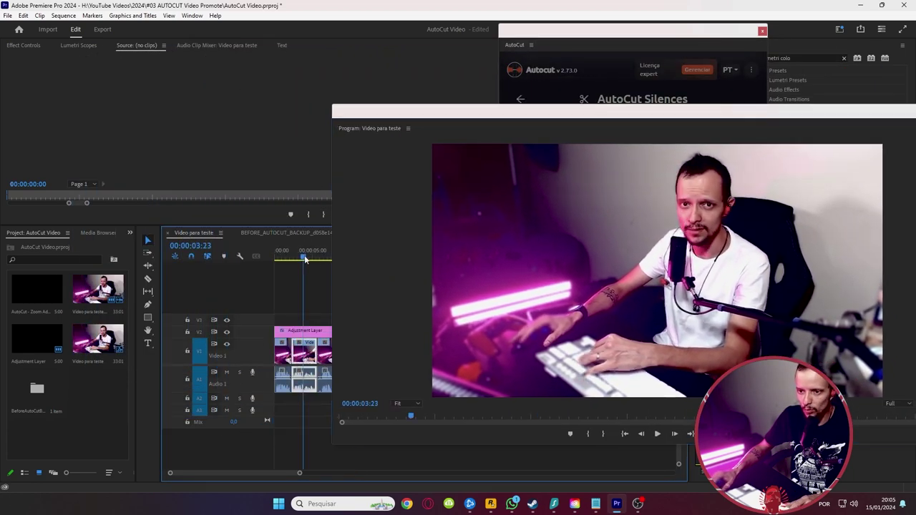
drag(547, 112, 390, 89)
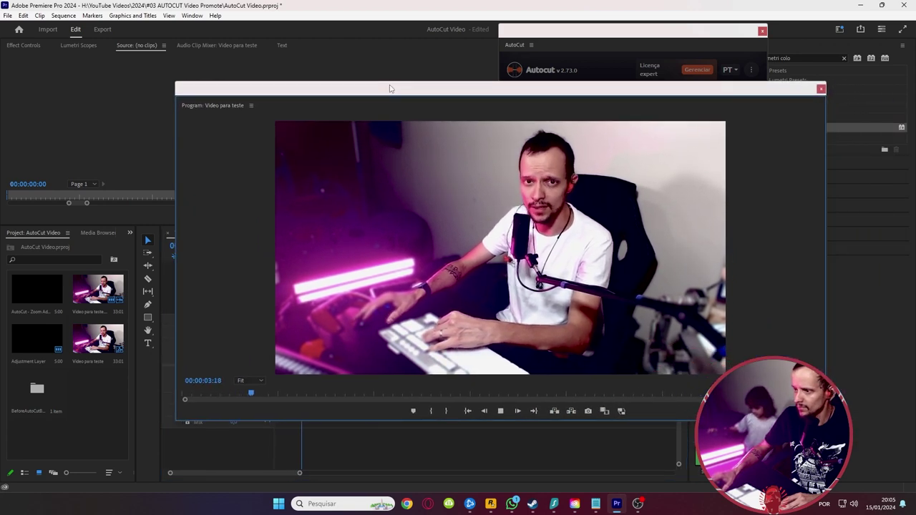
drag(390, 89, 334, 33)
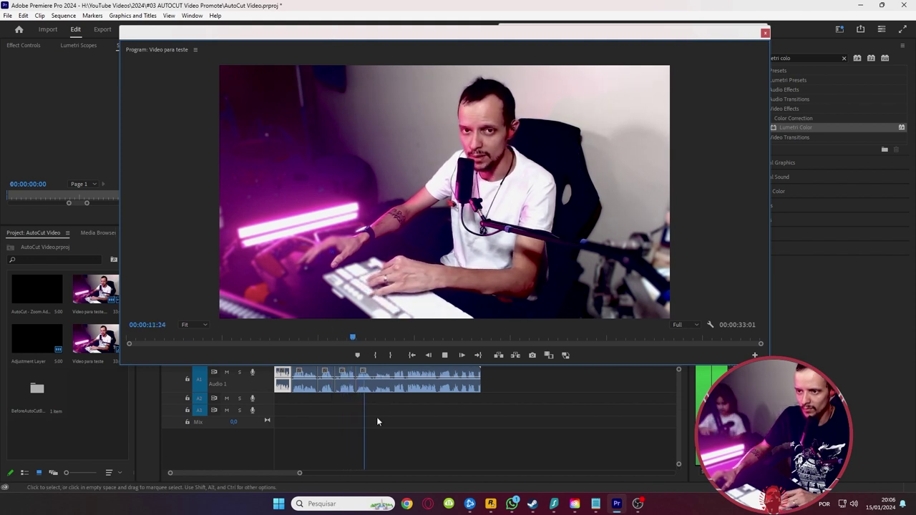
click(366, 379)
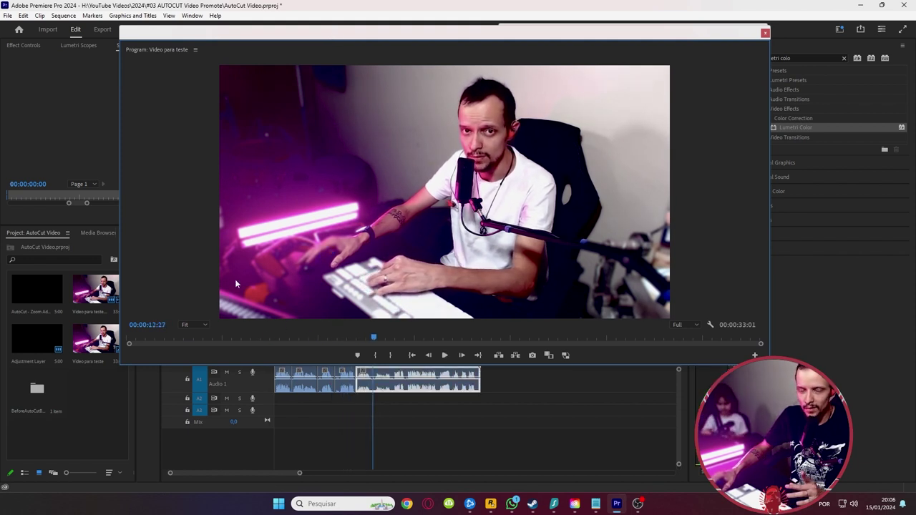
click(766, 33)
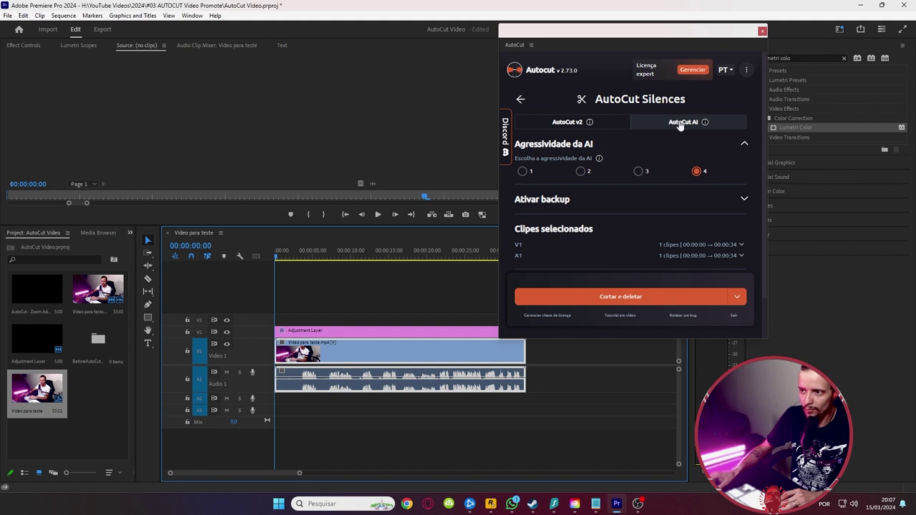
Step: Re-run the AutoCut AI silence cut and play back the cut video to review it
click(633, 303)
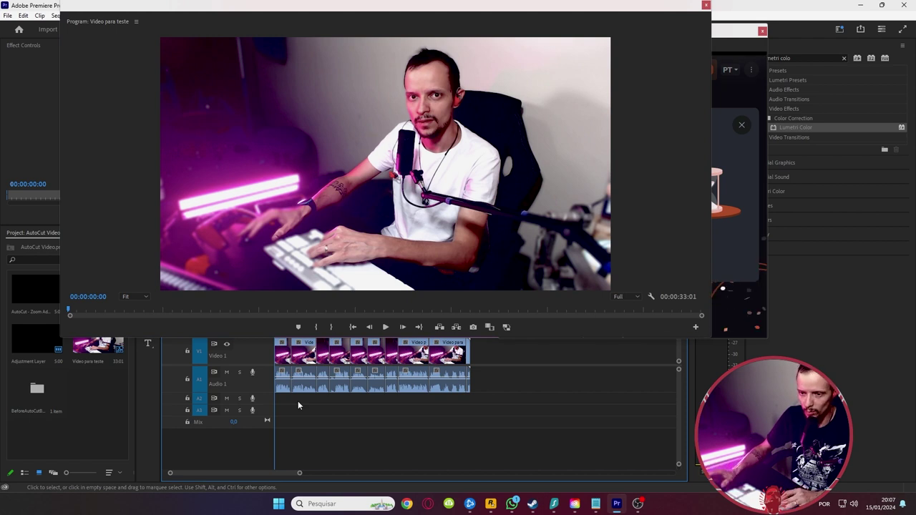
key(space)
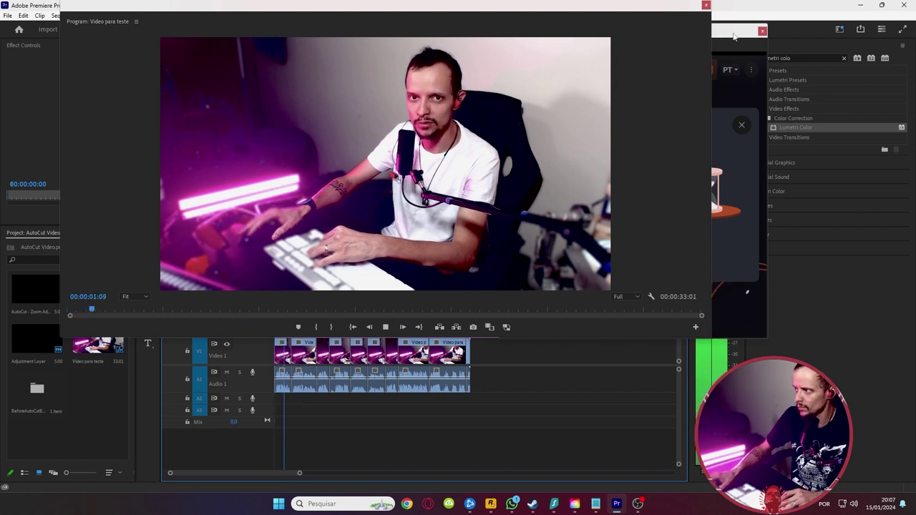
mouse_move(741, 31)
mouse_down()
mouse_move(870, 184)
mouse_move(884, 170)
mouse_up()
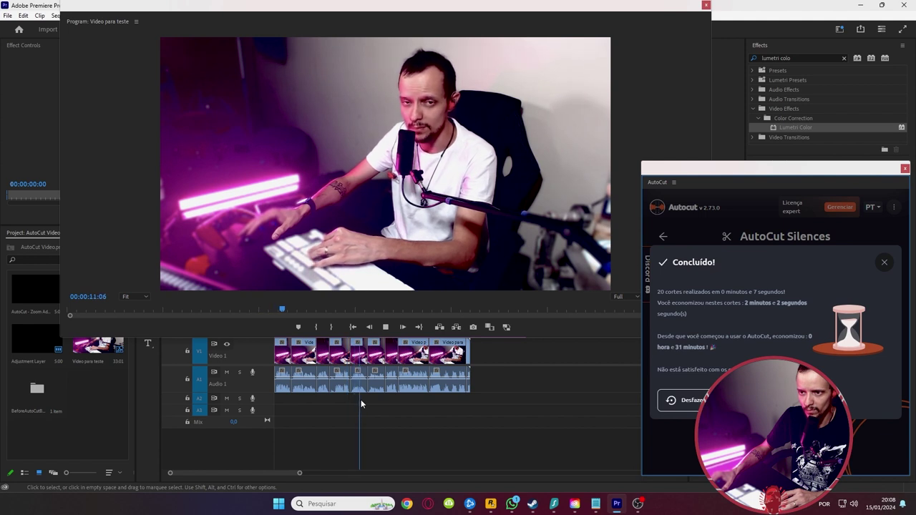
click(385, 328)
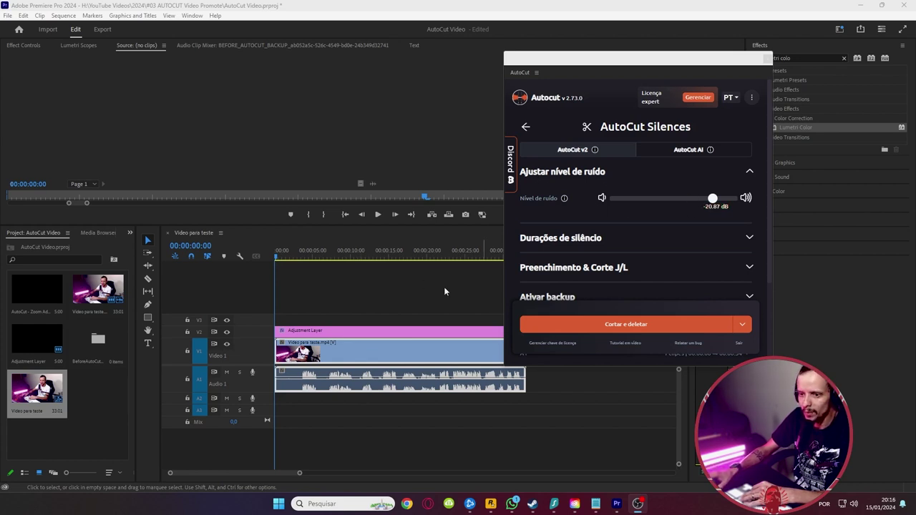
Step: Load Video para teste.mp4 in the Audio Clip Mixer and play from about 7–9 s to watch levels
double_click(310, 389)
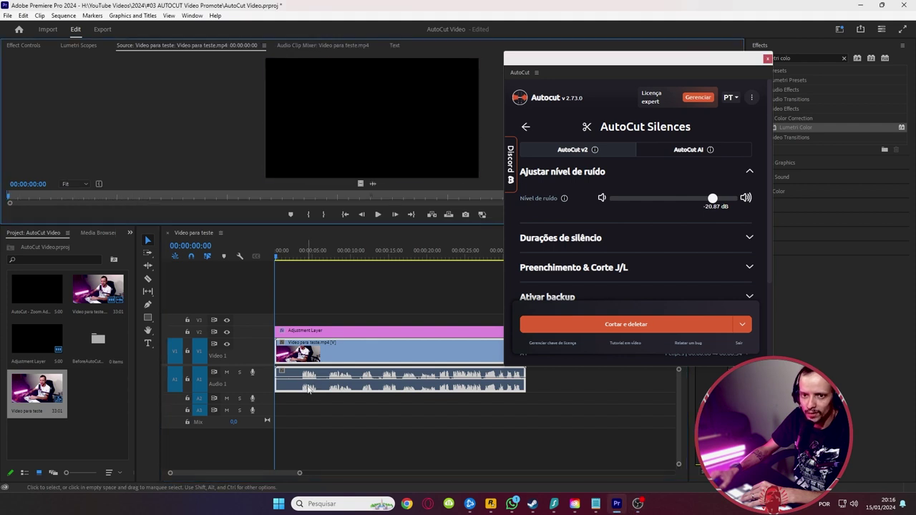
click(292, 46)
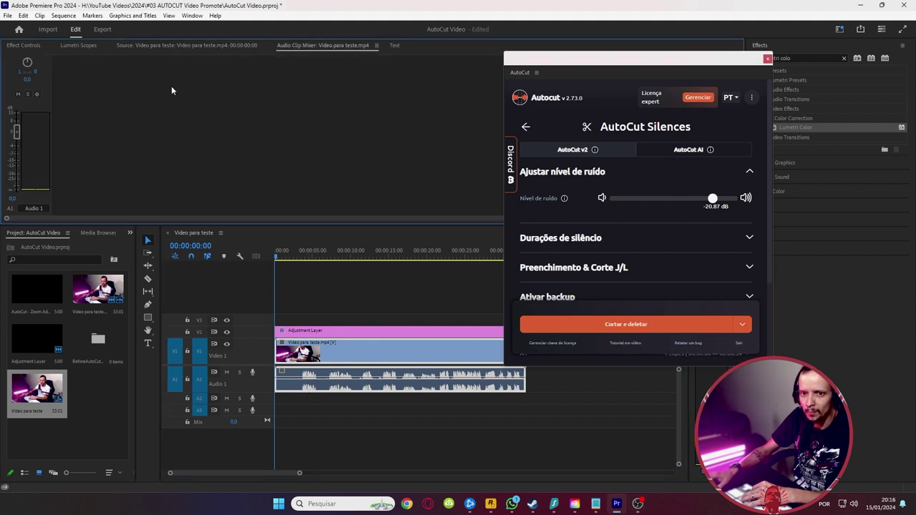
drag(348, 251, 337, 249)
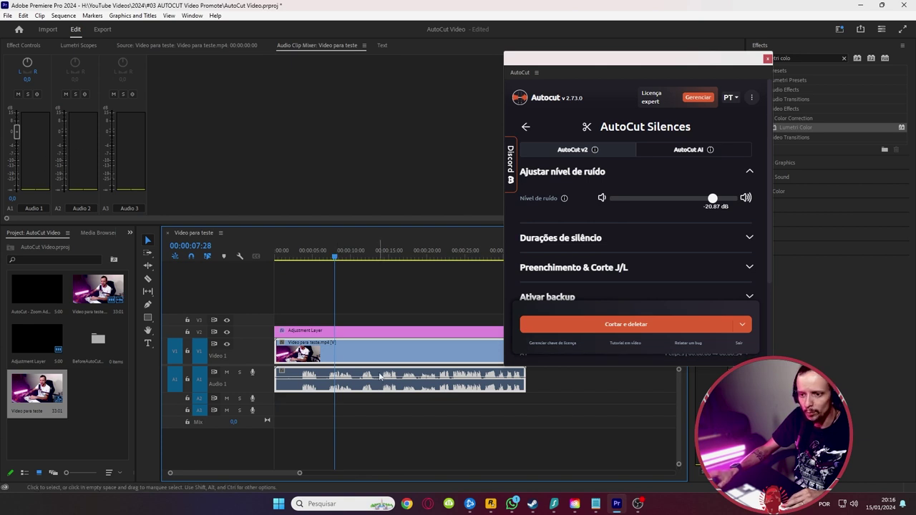
key(space)
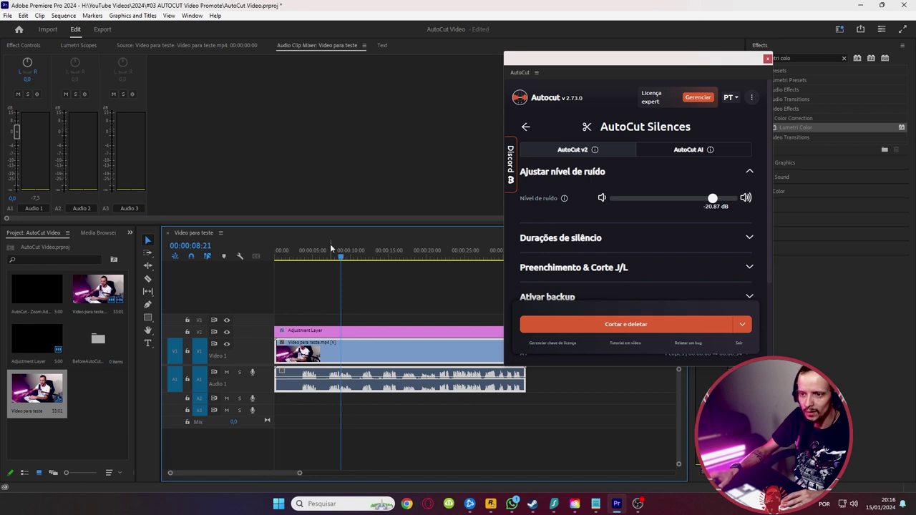
click(421, 252)
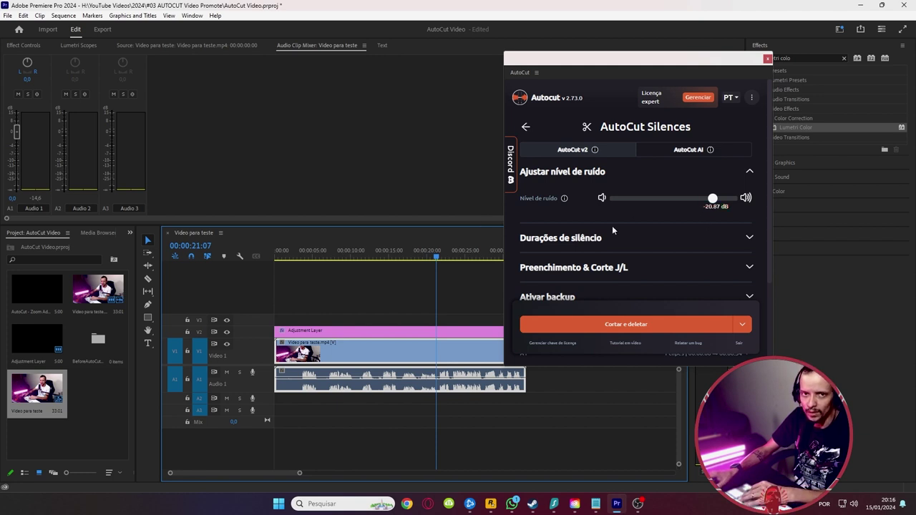
drag(382, 255, 349, 254)
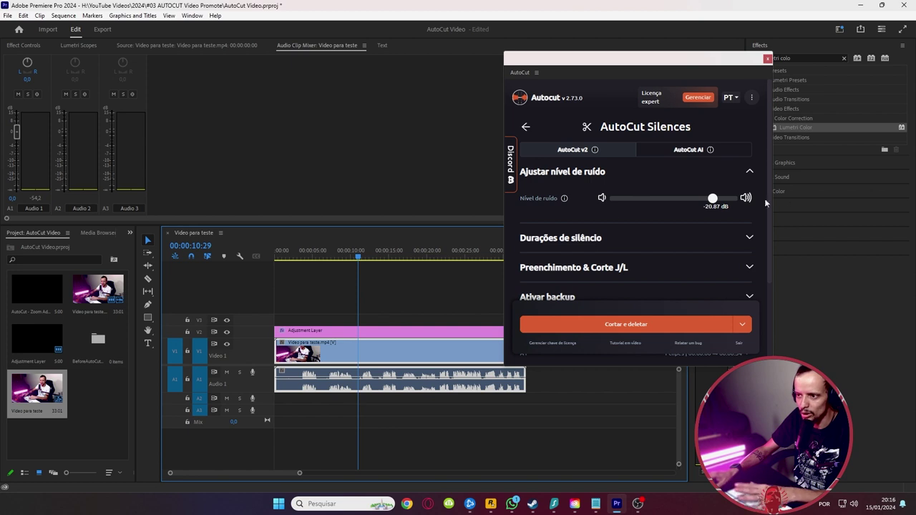
Step: Inspect the Durações de silêncio settings, then collapse them
scroll(611, 214, down, 2)
scroll(575, 195, up, 1)
click(574, 191)
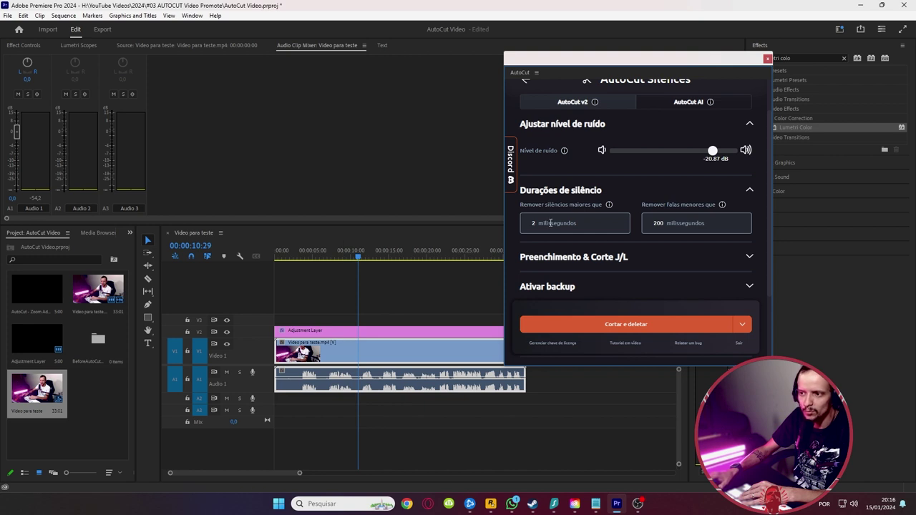
mouse_move(721, 209)
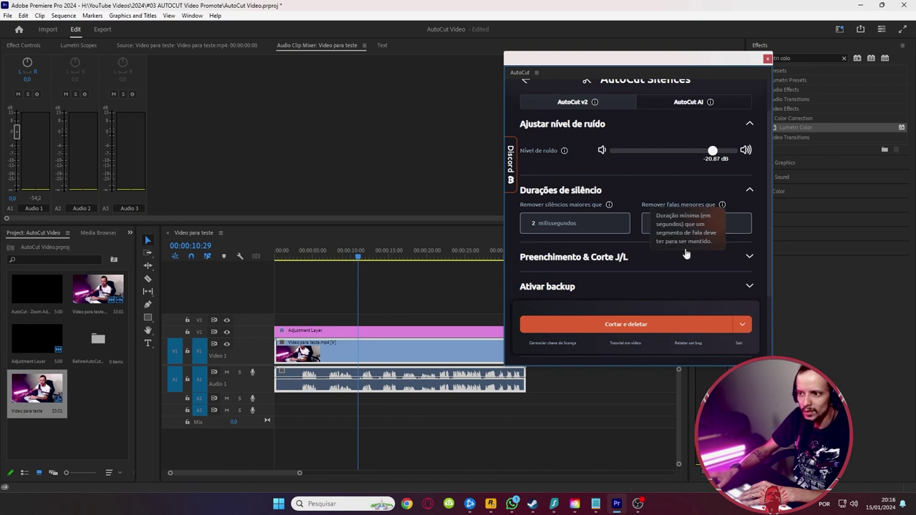
click(750, 191)
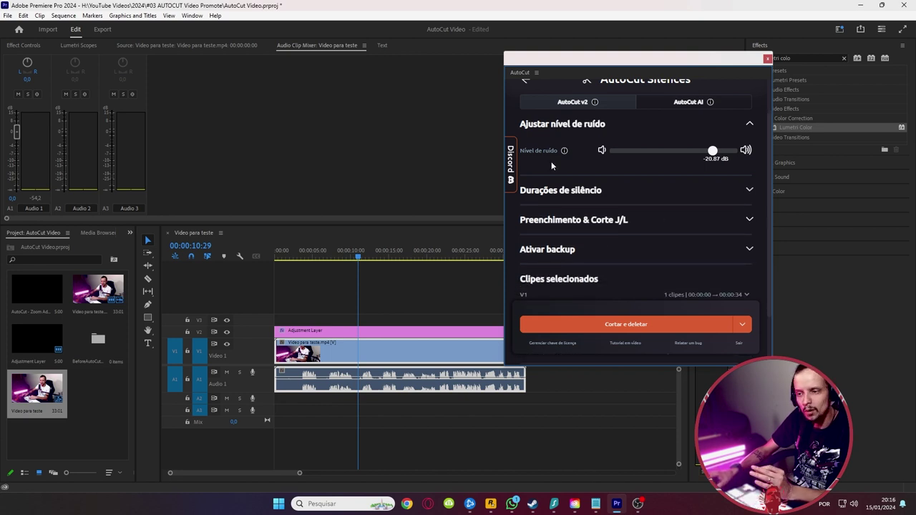
Step: Review the Preenchimento & Corte J/L padding settings, leaving them collapsed
click(605, 221)
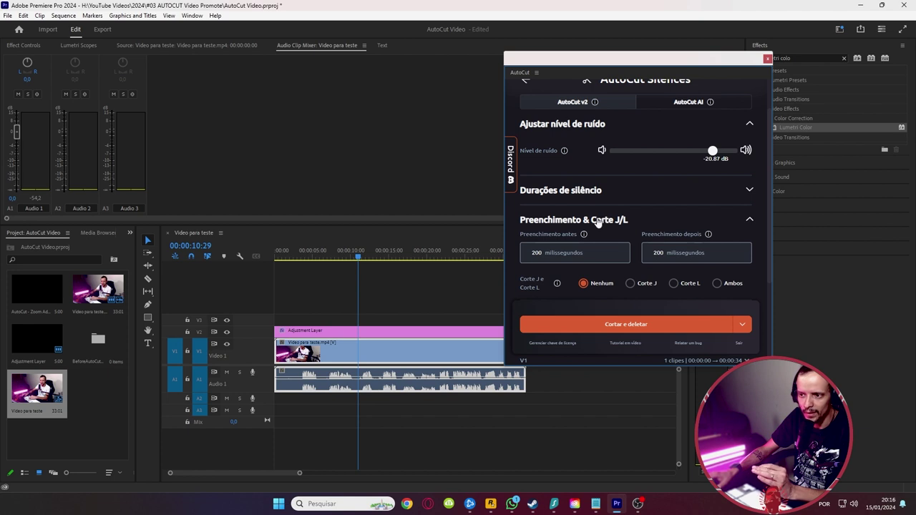
click(598, 222)
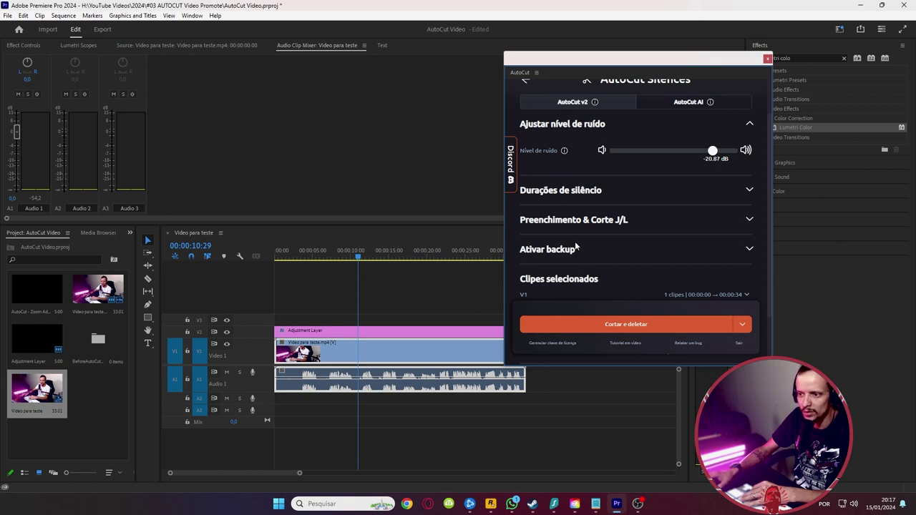
click(603, 224)
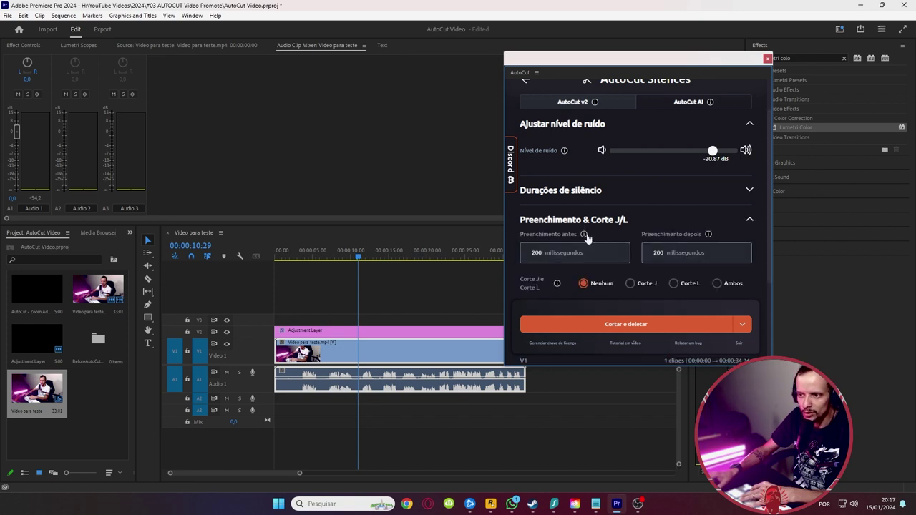
mouse_move(587, 237)
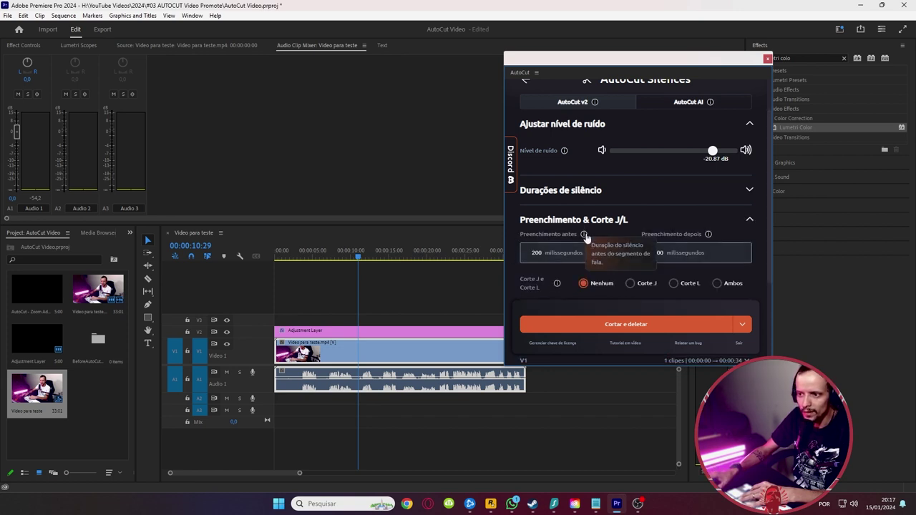
click(634, 222)
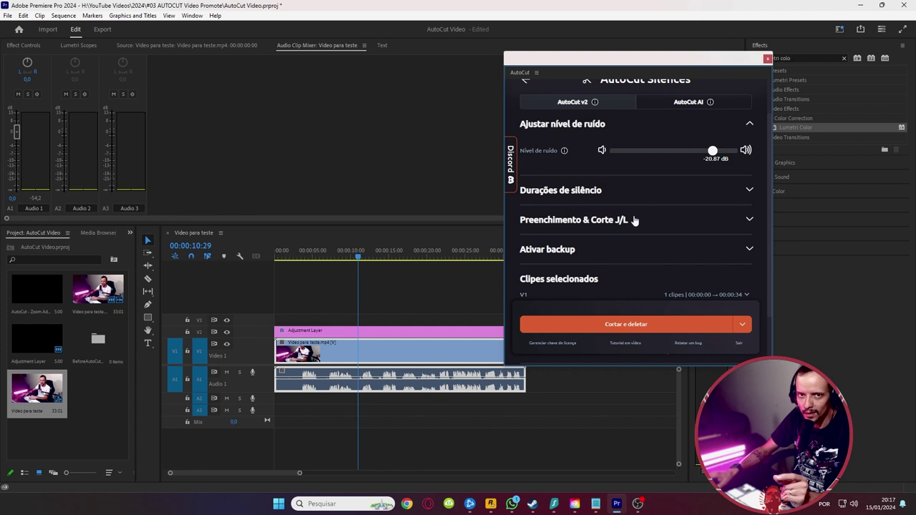
click(634, 221)
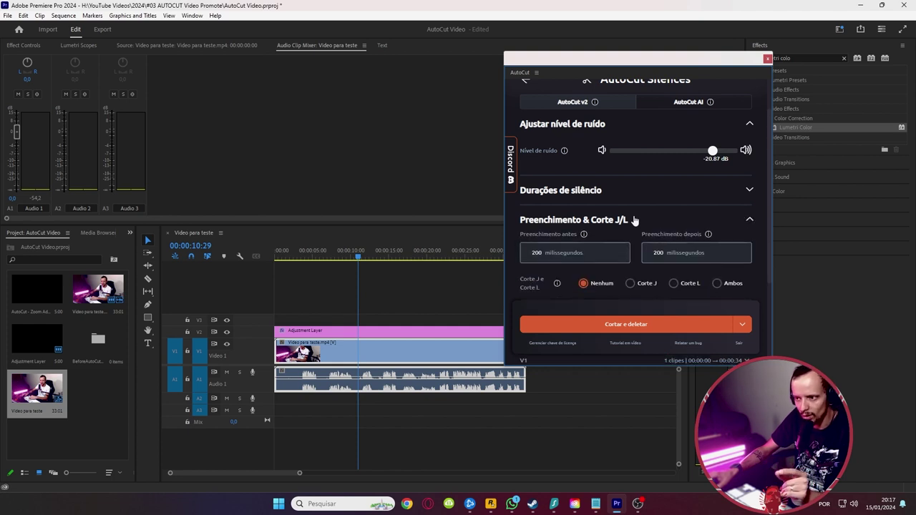
click(635, 218)
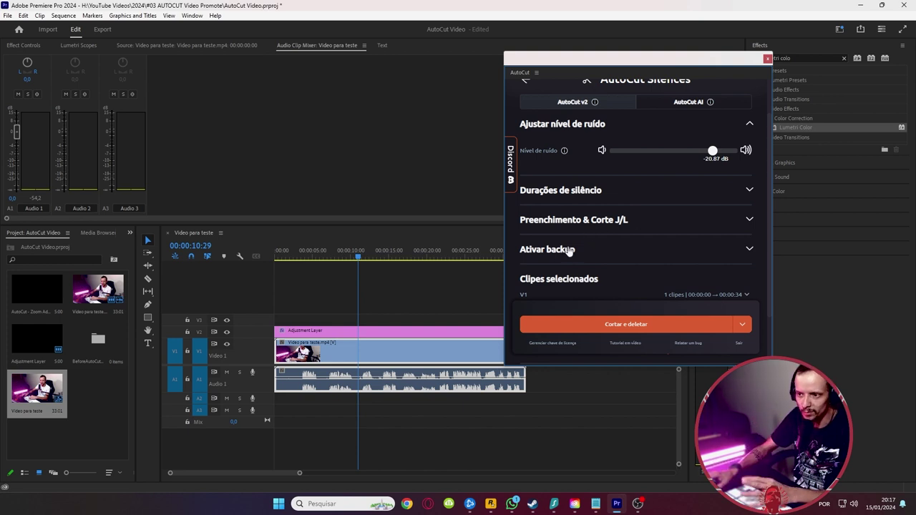
Step: Check the Ativar backup settings, then scroll down to Pré-visualização
click(569, 251)
scroll(572, 245, down, 2)
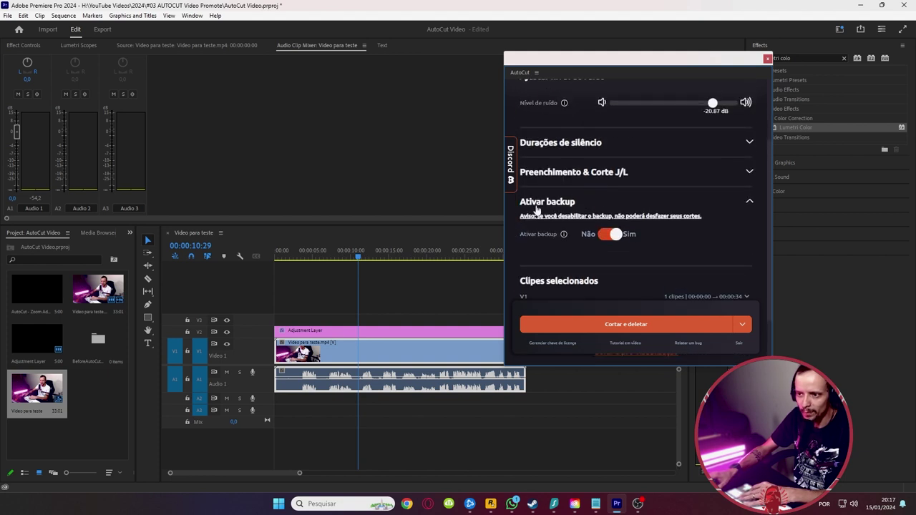
click(573, 203)
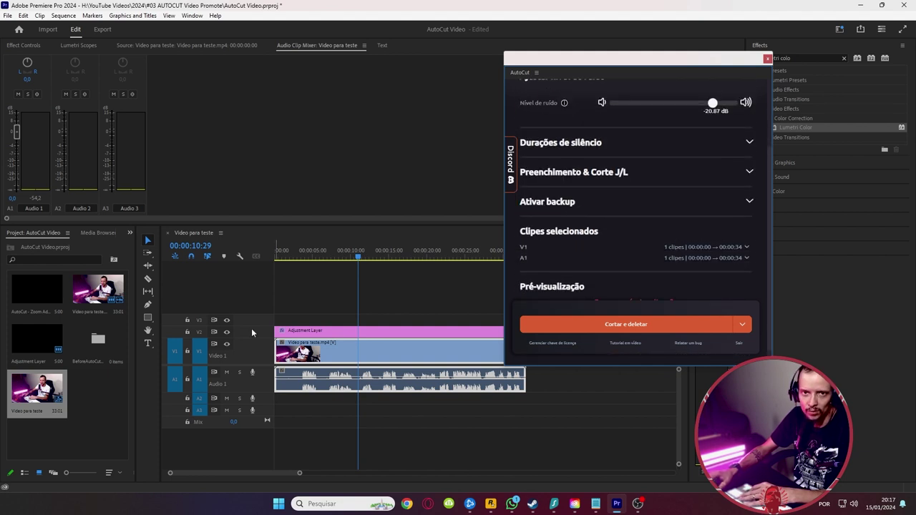
scroll(578, 250, down, 1)
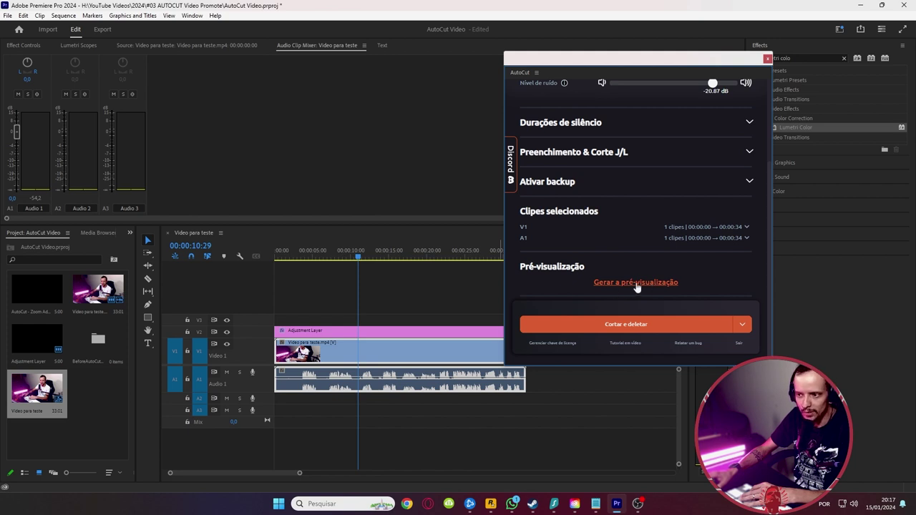
Step: Generate the silence-cut preview and centre it on 00:00:20:02, spanning 00:00:15.067–00:00:25.067
click(636, 284)
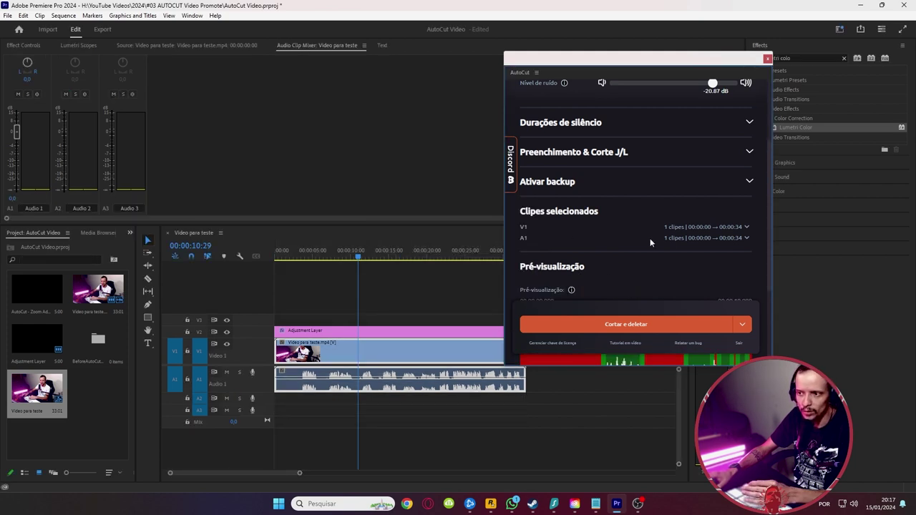
scroll(645, 249, up, 2)
scroll(646, 249, down, 5)
scroll(609, 262, up, 5)
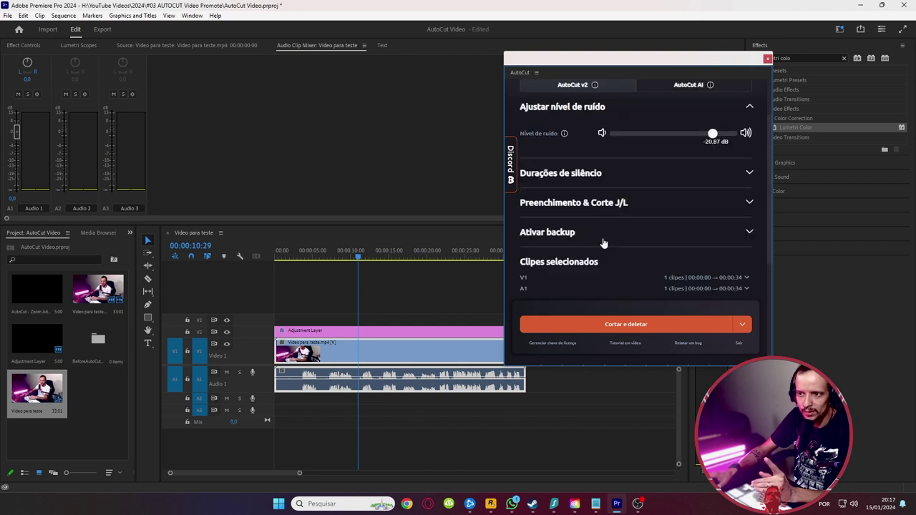
scroll(603, 242, down, 2)
scroll(603, 244, down, 3)
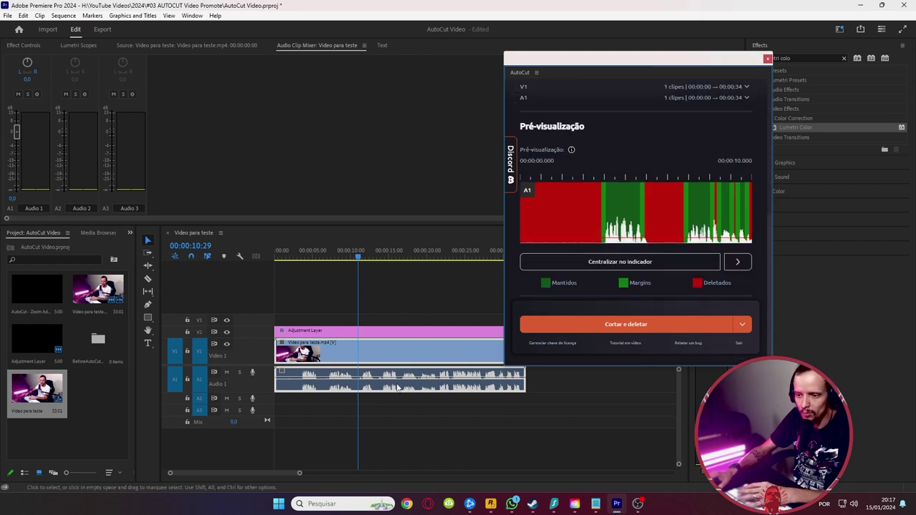
click(428, 252)
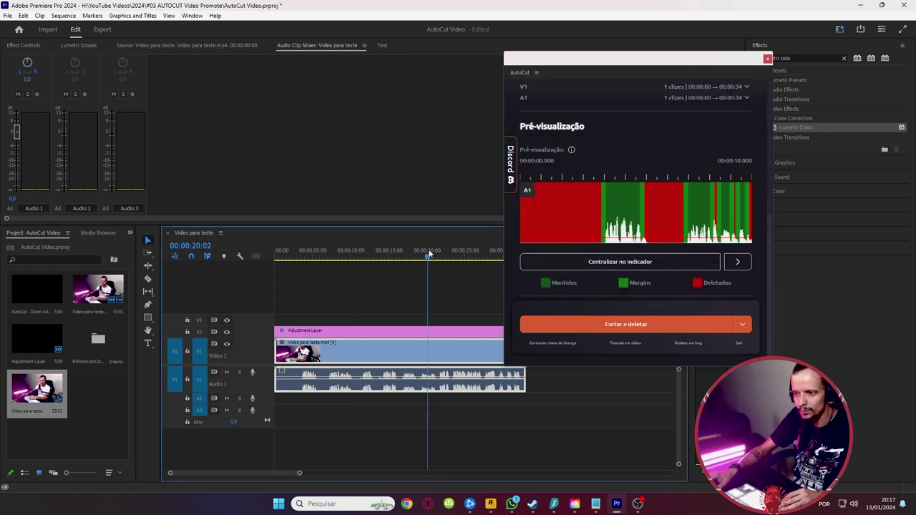
click(606, 264)
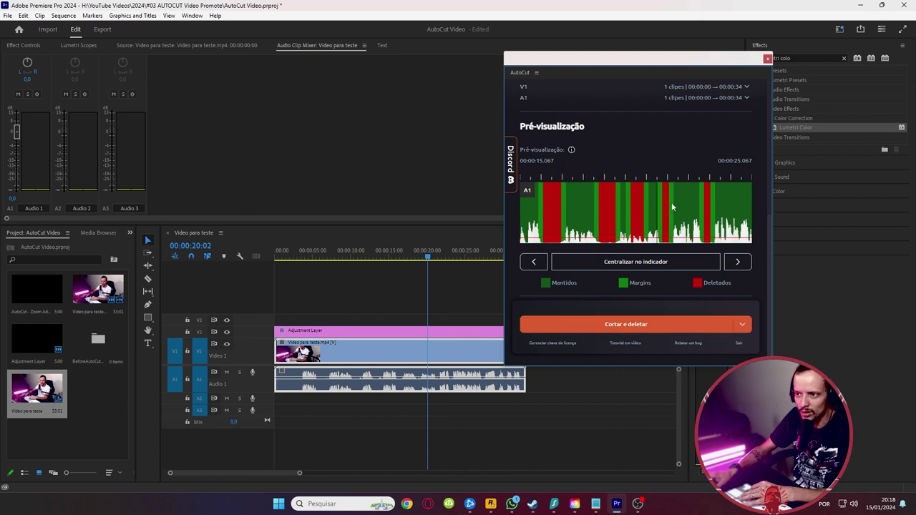
Step: Check the Cortar e deletar cut modes without changing them
click(741, 326)
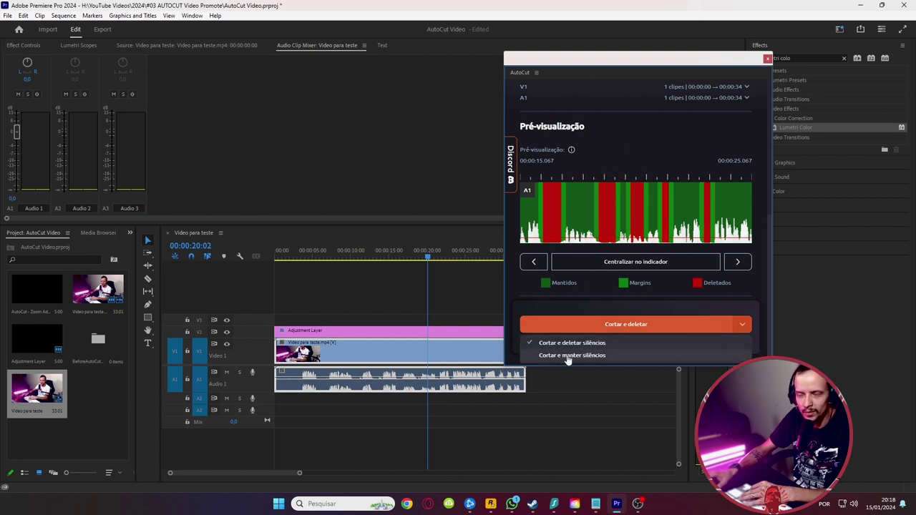
click(608, 304)
scroll(626, 154, up, 5)
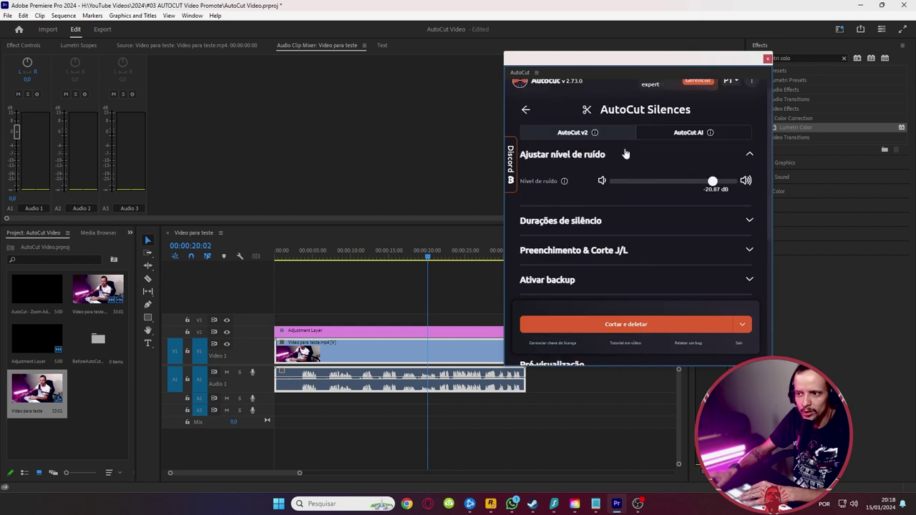
scroll(580, 229, down, 3)
scroll(584, 232, down, 2)
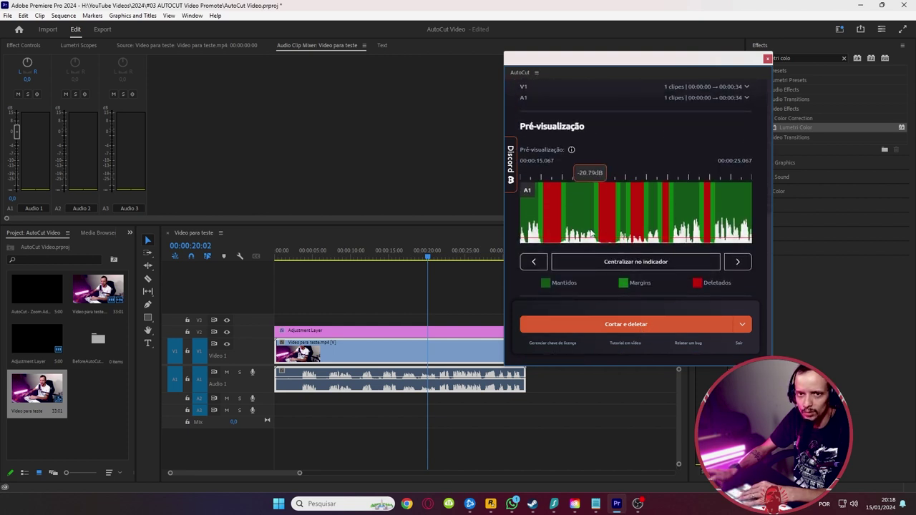
Step: Cut and delete the silences, then play the sequence from the start and stop near 00:00:17:23
click(622, 326)
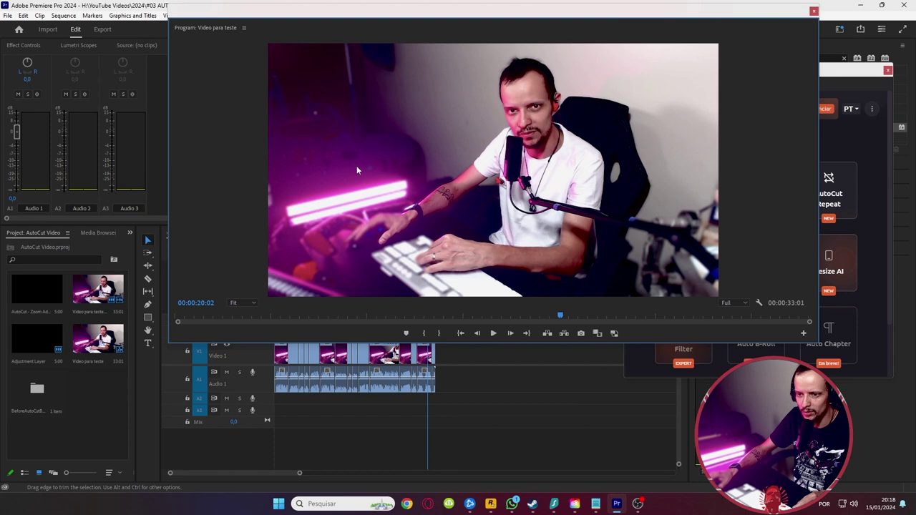
drag(322, 20, 473, 25)
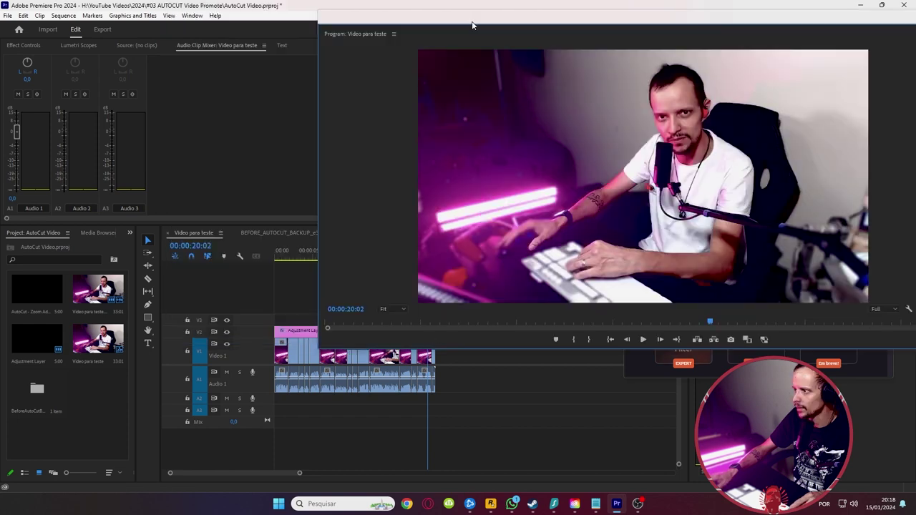
click(282, 258)
key(space)
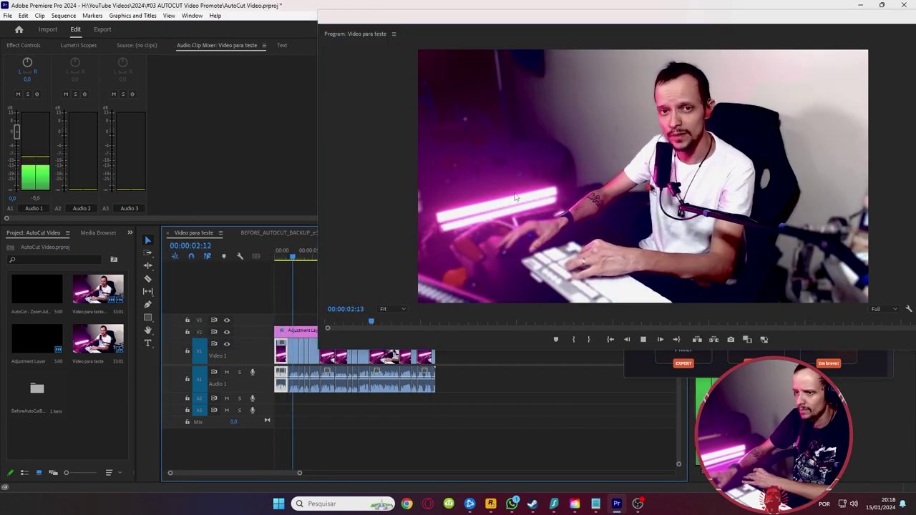
click(595, 504)
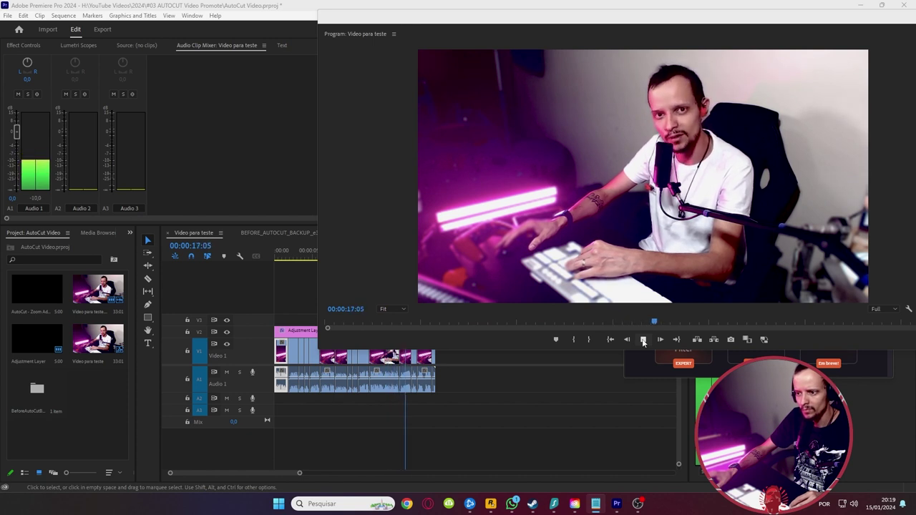
click(643, 341)
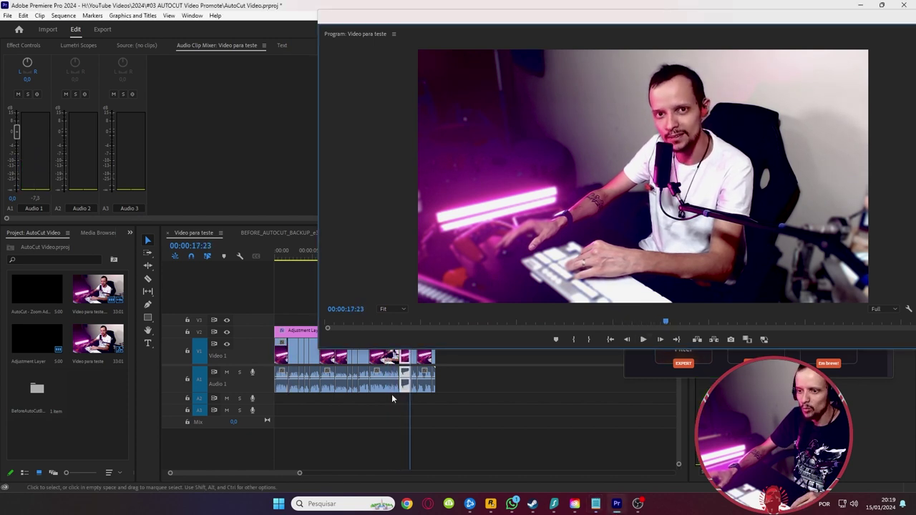
drag(808, 16, 607, 23)
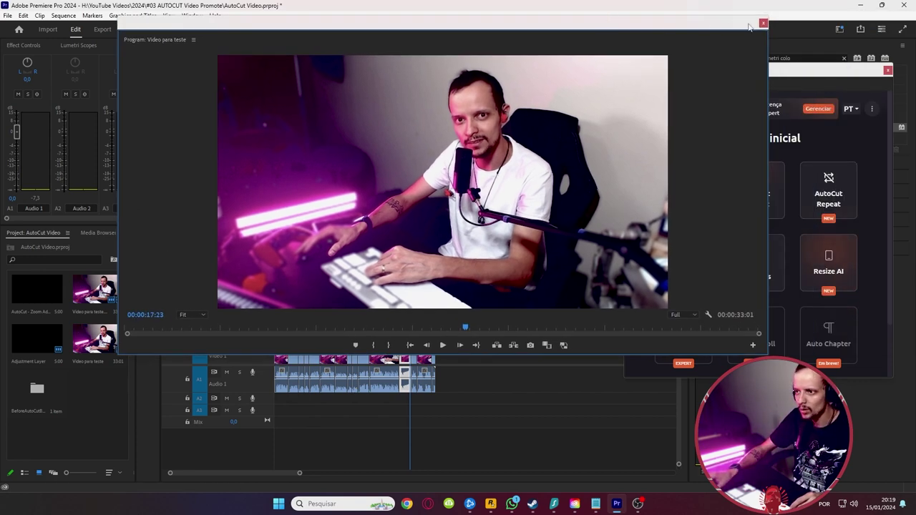
Step: Close the floating monitor and undo all AutoCut silence cuts with repeated Ctrl+Z
click(763, 25)
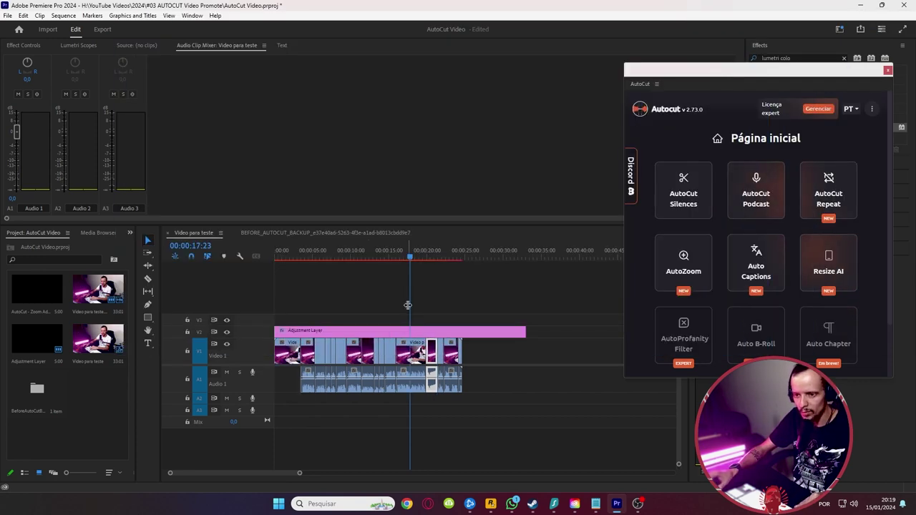
click(373, 257)
key(ctrl+z)
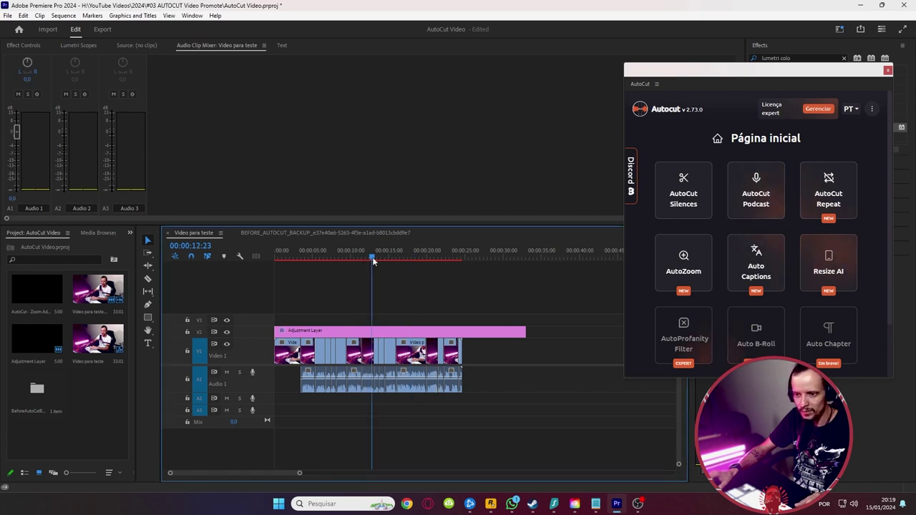
key(ctrl+z)
key(ctrl+z)
key(ctrl+z)
key(ctrl+z)
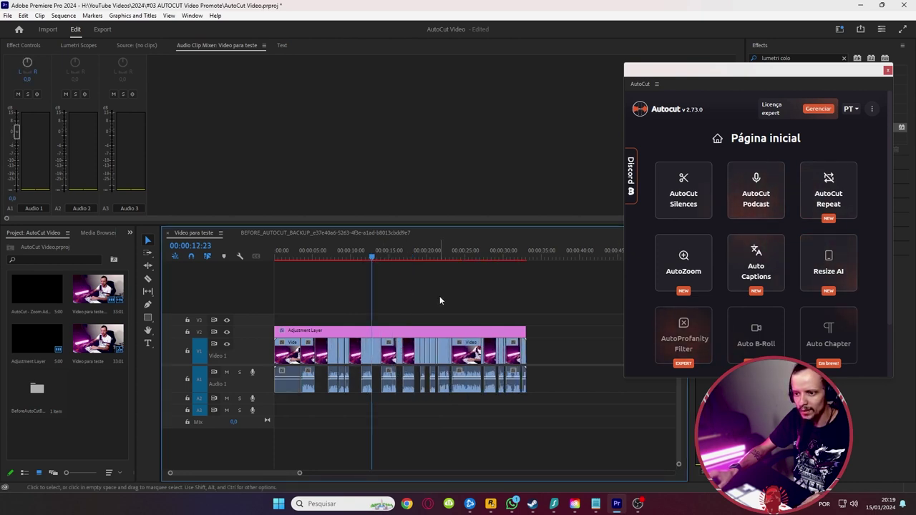
key(ctrl+z)
key(ctrl+z)
key(ctrl+z)
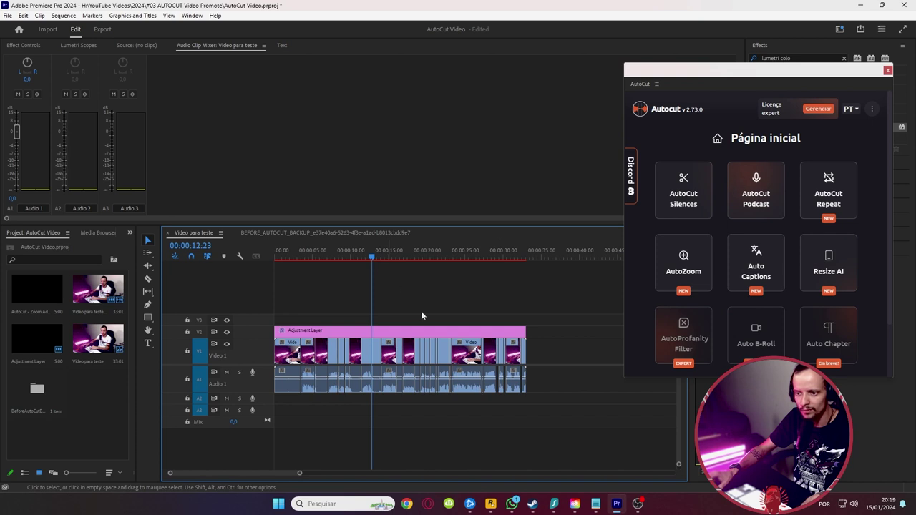
key(ctrl+z)
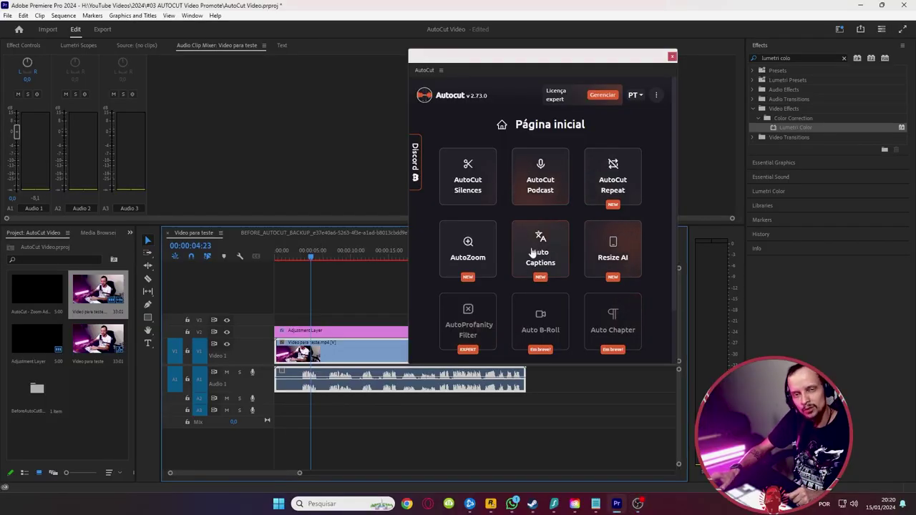
Step: Open AutoCut's Auto Captions setup and browse the caption style presets
click(534, 252)
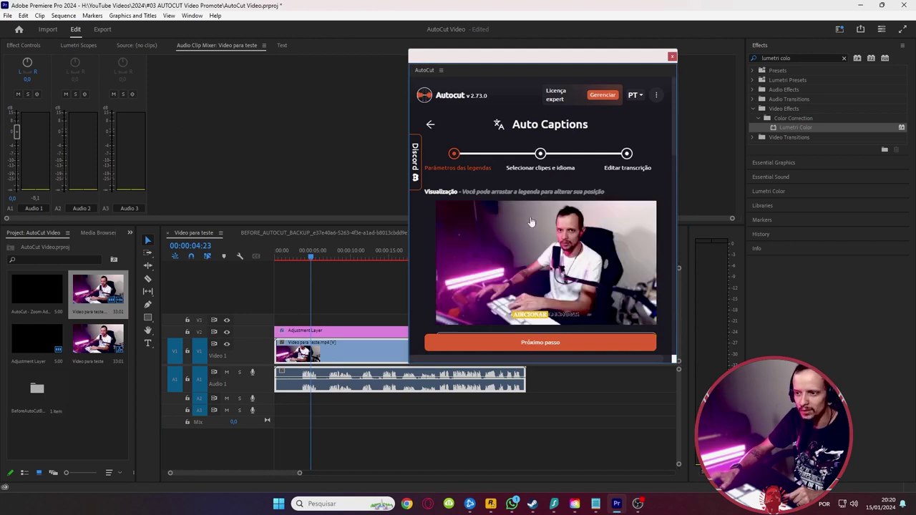
drag(489, 52, 601, 22)
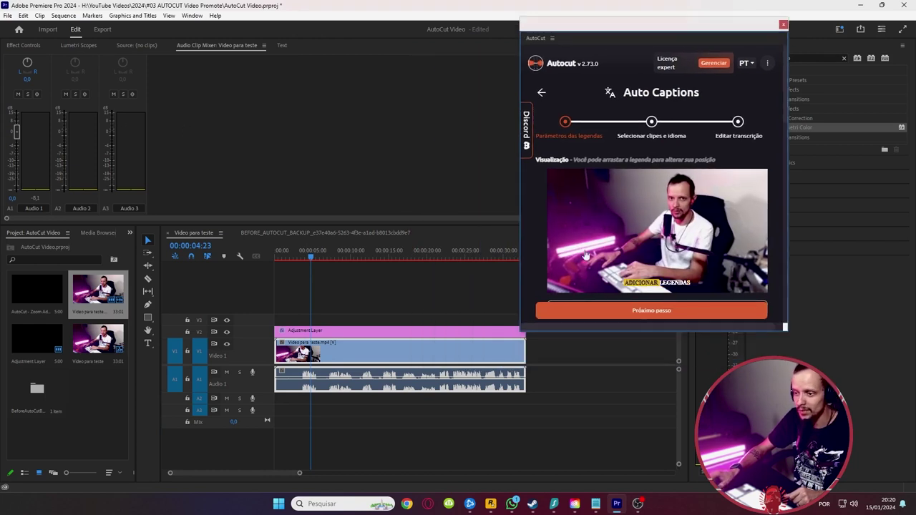
scroll(616, 238, down, 3)
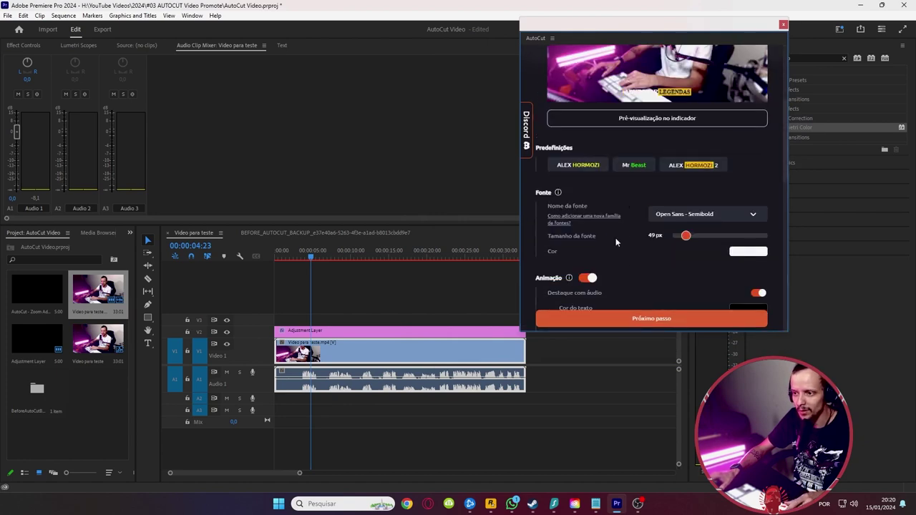
scroll(610, 199, up, 2)
scroll(575, 228, up, 2)
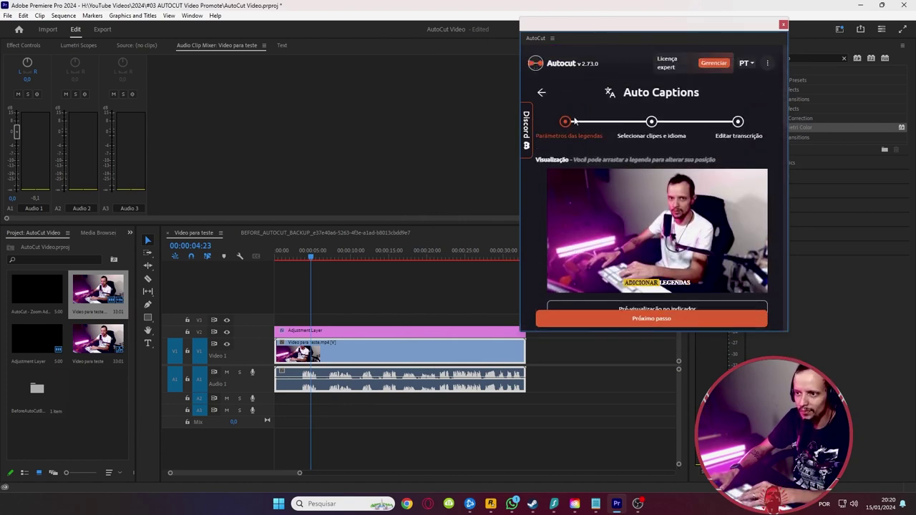
scroll(600, 148, down, 3)
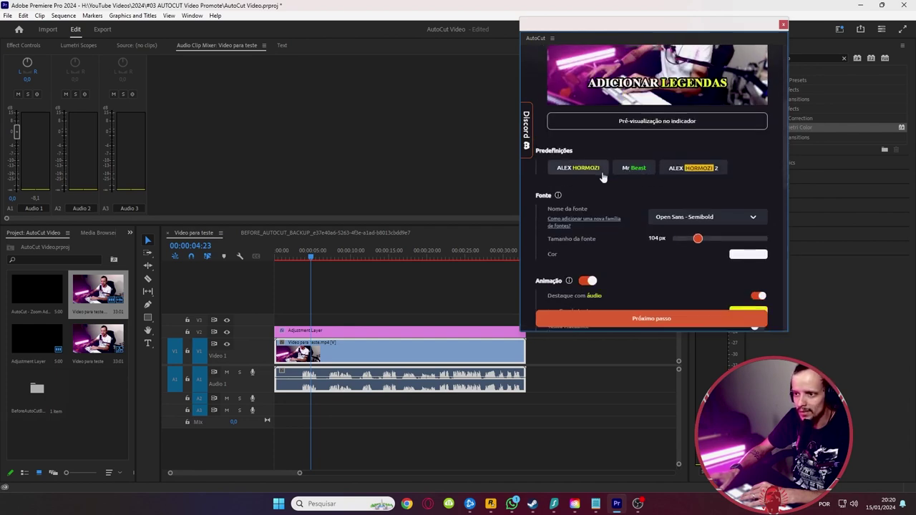
scroll(638, 250, up, 2)
Step: Compare the Mr Beast, Hormozi and Hormozi 2 styles, then apply the ALEX HORMOZI preset
click(632, 265)
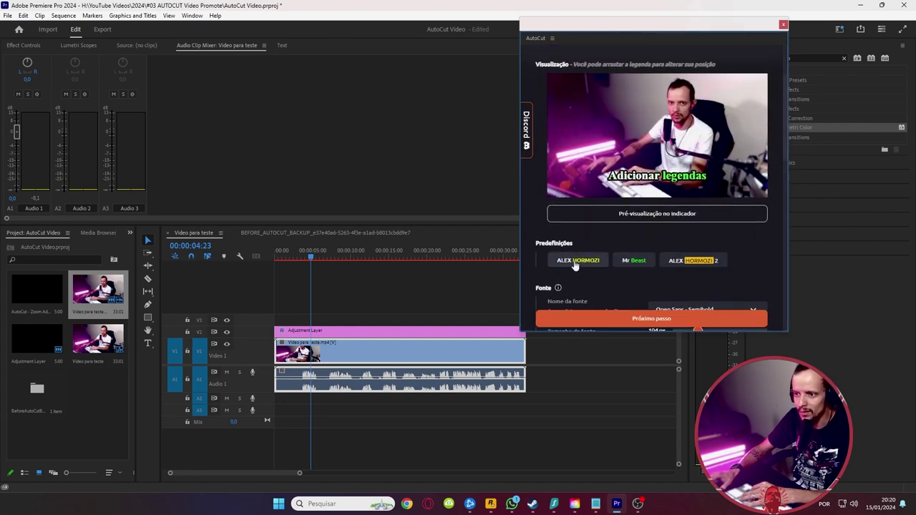
click(578, 262)
click(641, 265)
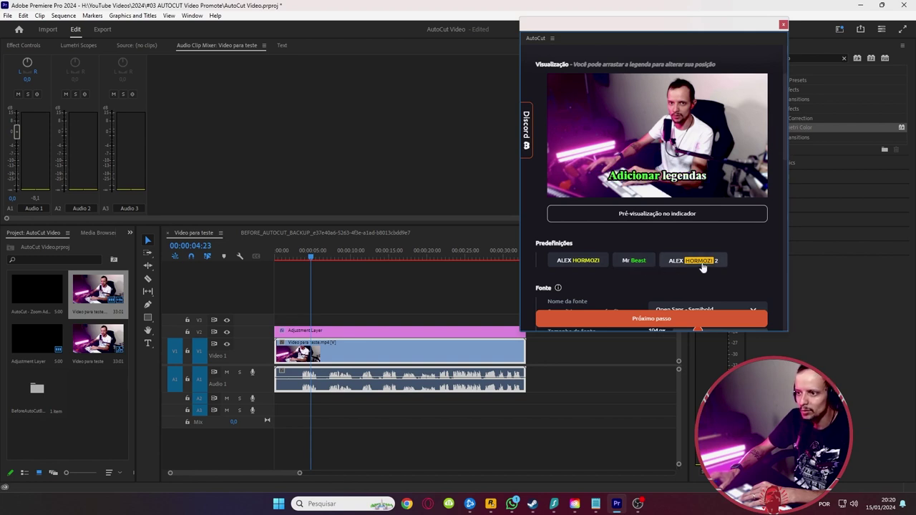
click(688, 264)
click(588, 265)
click(639, 263)
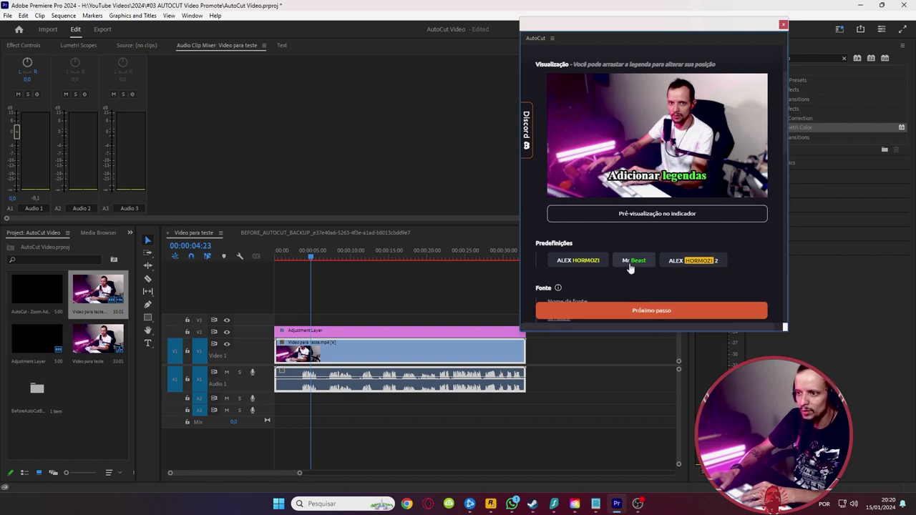
click(577, 265)
click(566, 260)
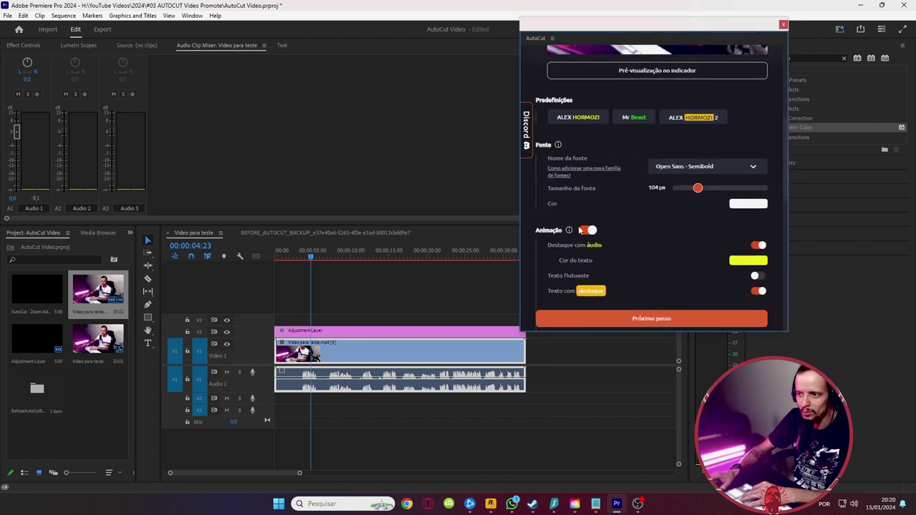
Step: Set the caption font to Calibri - Regular at 67 px
drag(672, 186, 655, 192)
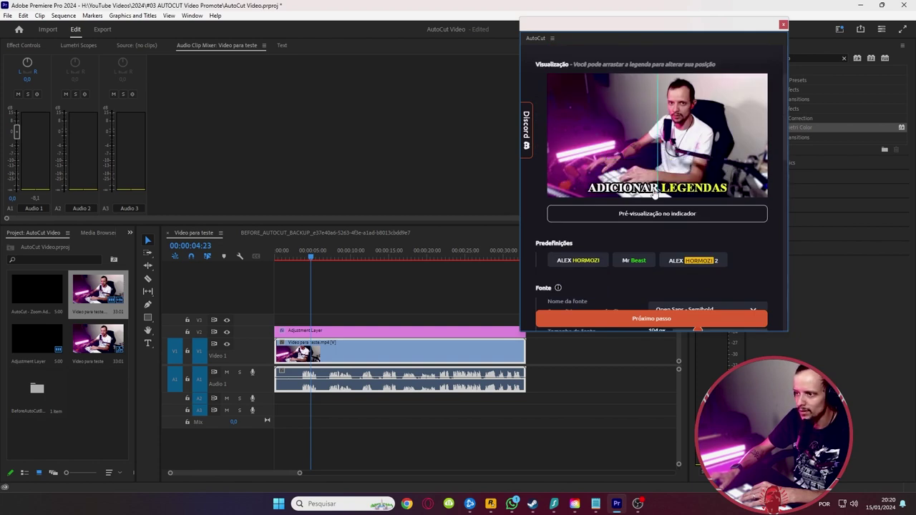
scroll(651, 207, down, 2)
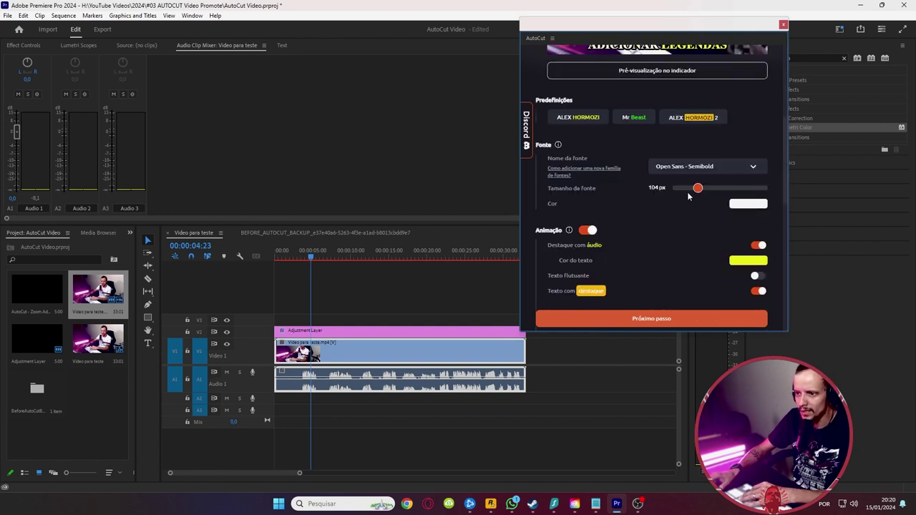
scroll(689, 196, up, 2)
drag(698, 284, 689, 285)
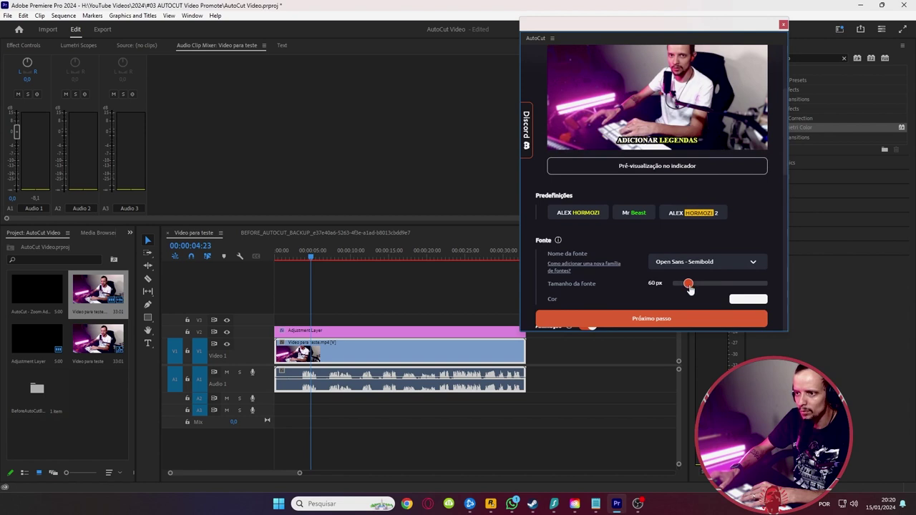
click(704, 262)
scroll(703, 262, down, 1)
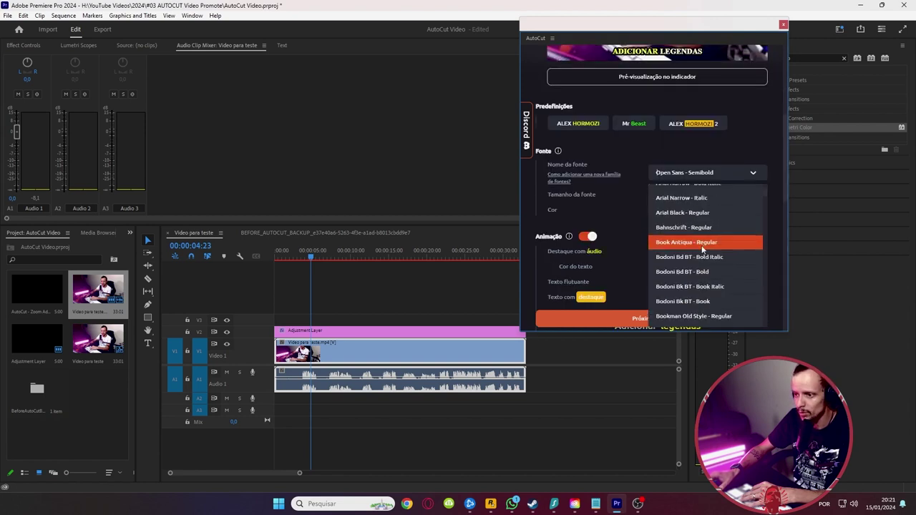
click(703, 249)
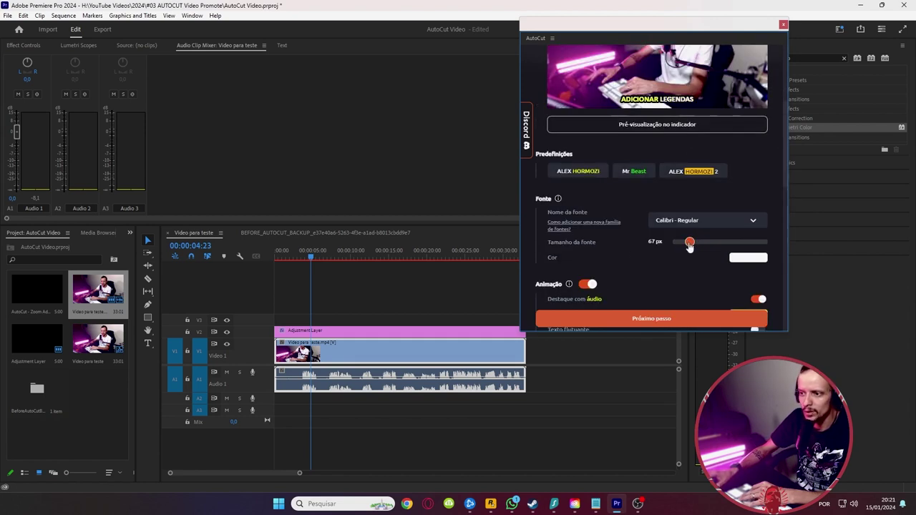
Step: Switch the caption animation (Animação) off
scroll(616, 211, up, 2)
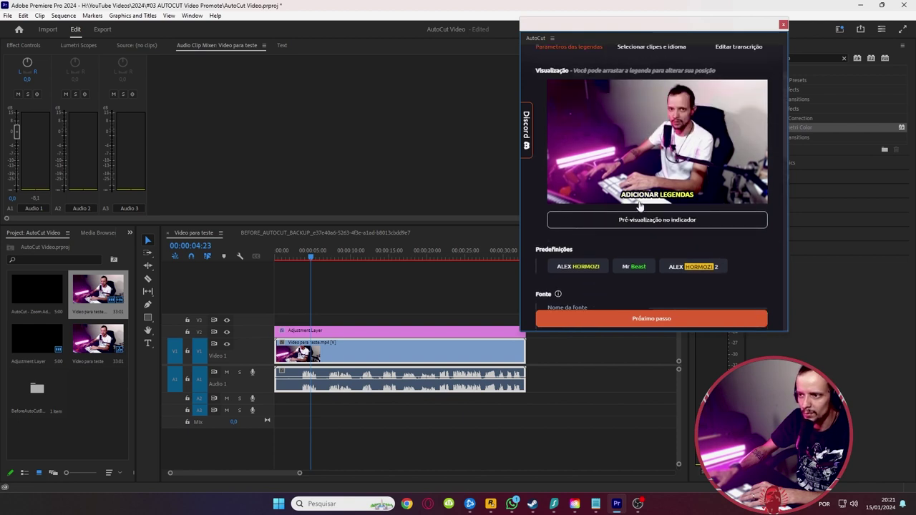
scroll(644, 236, down, 2)
scroll(594, 232, down, 1)
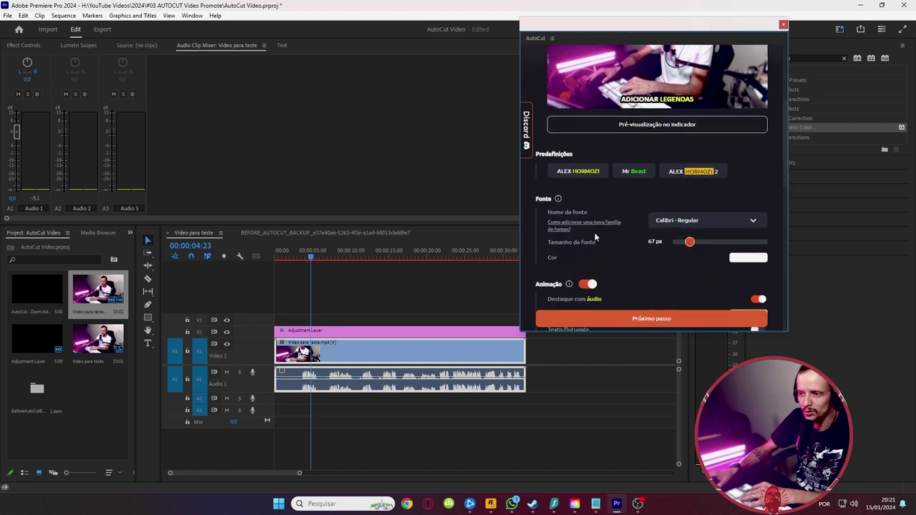
scroll(594, 232, down, 2)
click(588, 189)
scroll(637, 205, up, 3)
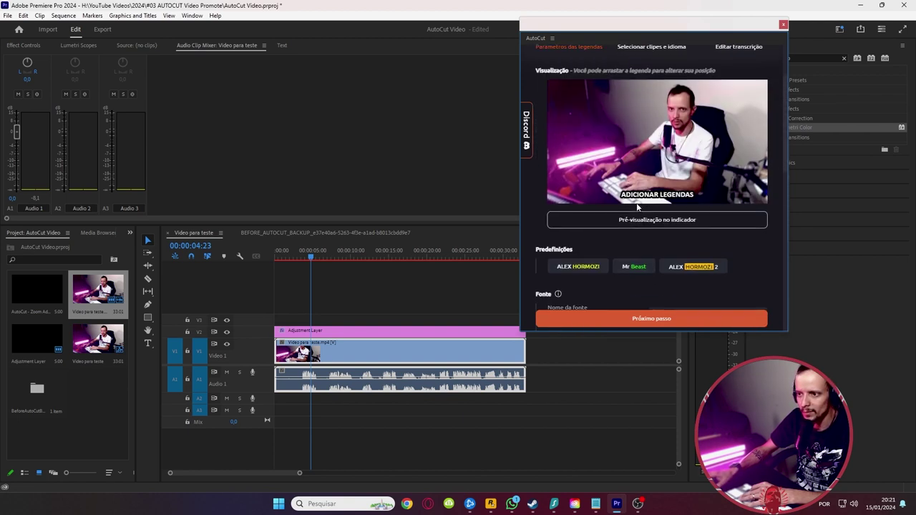
scroll(653, 192, down, 3)
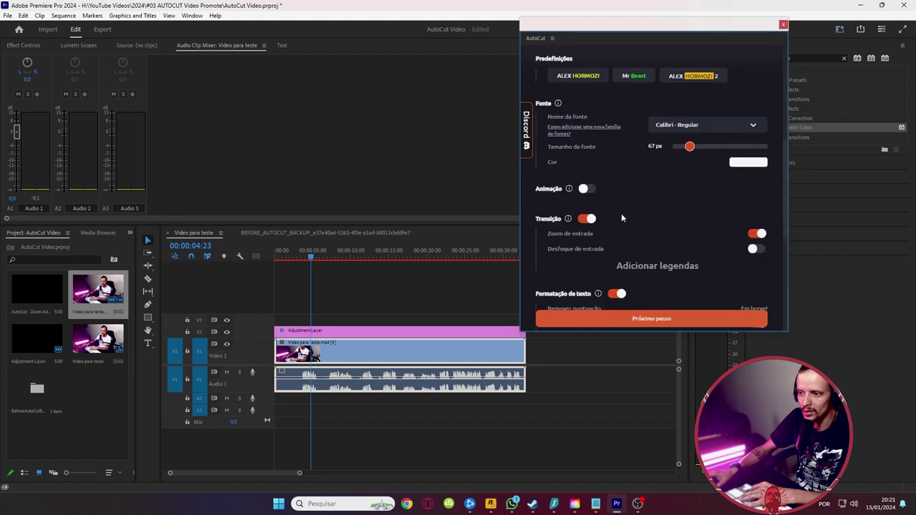
click(591, 190)
scroll(638, 256, down, 3)
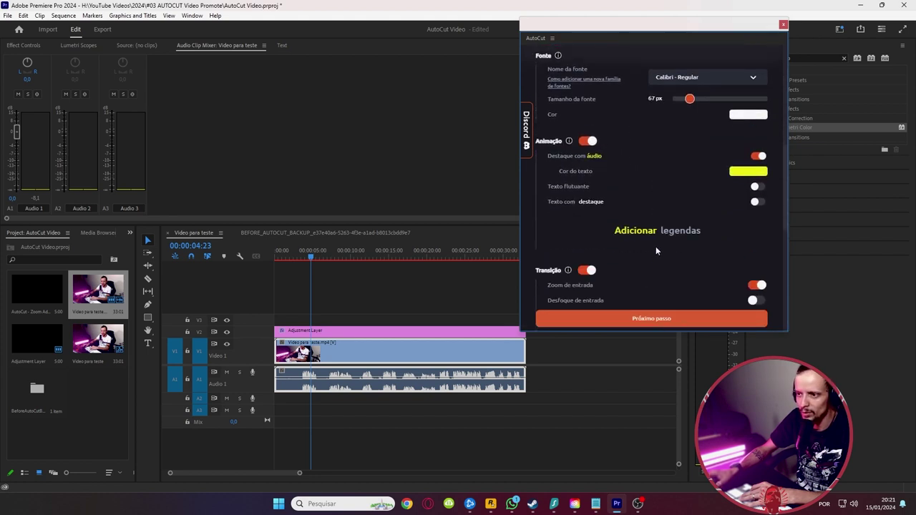
click(748, 171)
drag(748, 268, 771, 268)
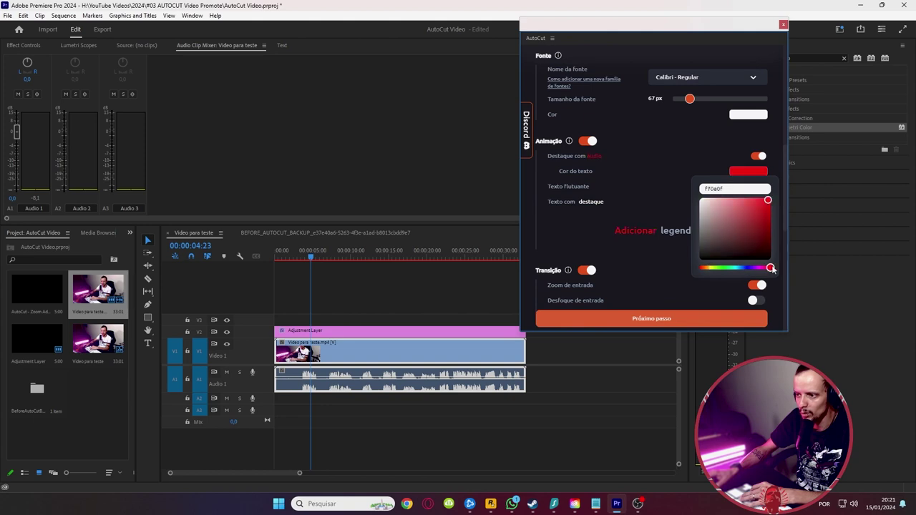
click(660, 144)
scroll(655, 233, down, 5)
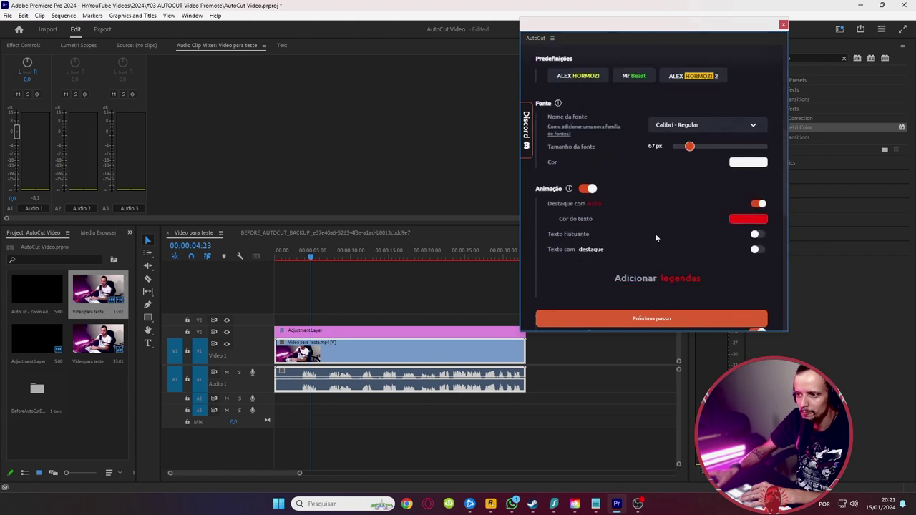
scroll(705, 233, down, 2)
scroll(707, 232, down, 2)
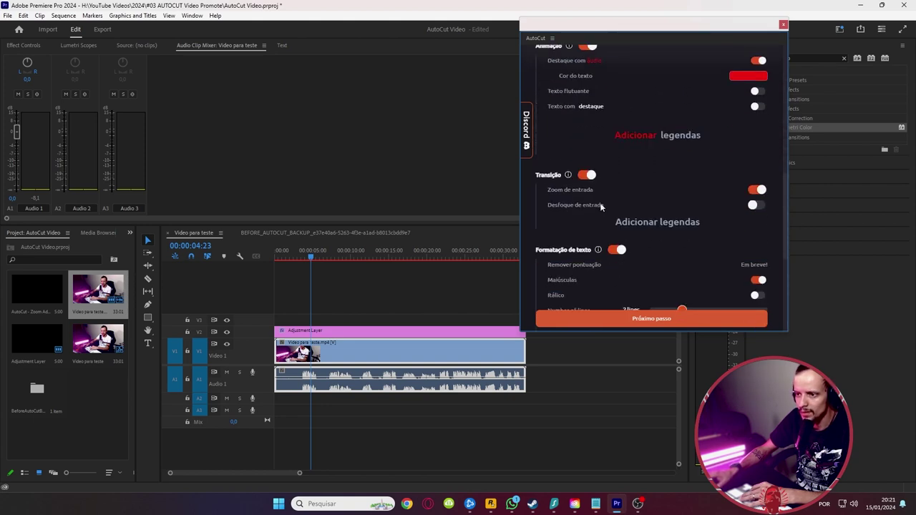
scroll(642, 188, down, 2)
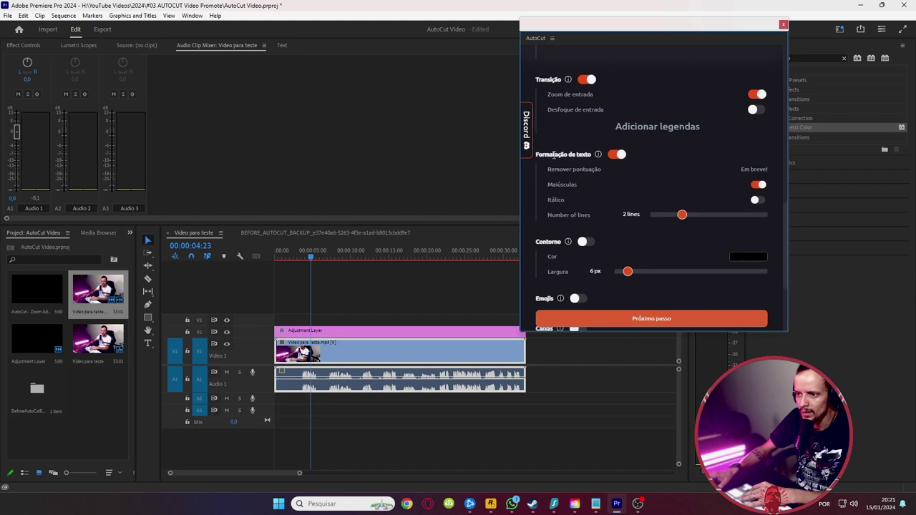
scroll(604, 215, down, 2)
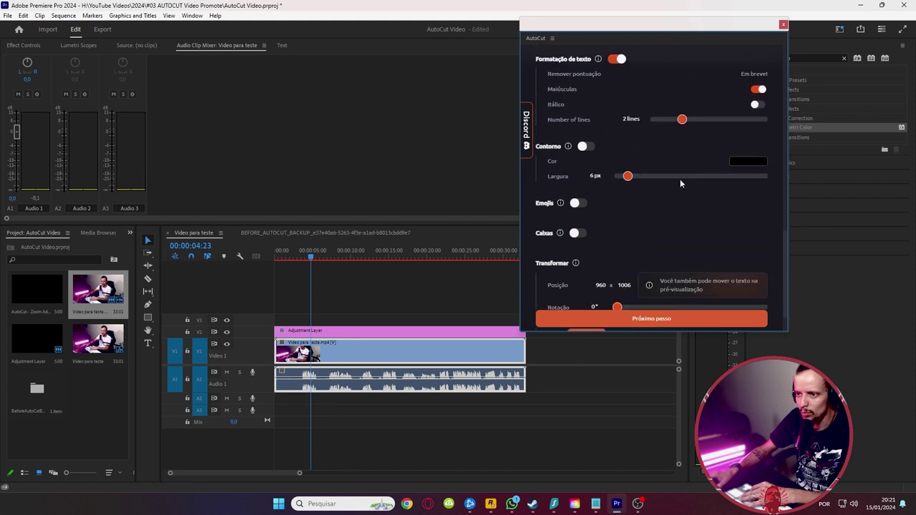
scroll(593, 223, down, 1)
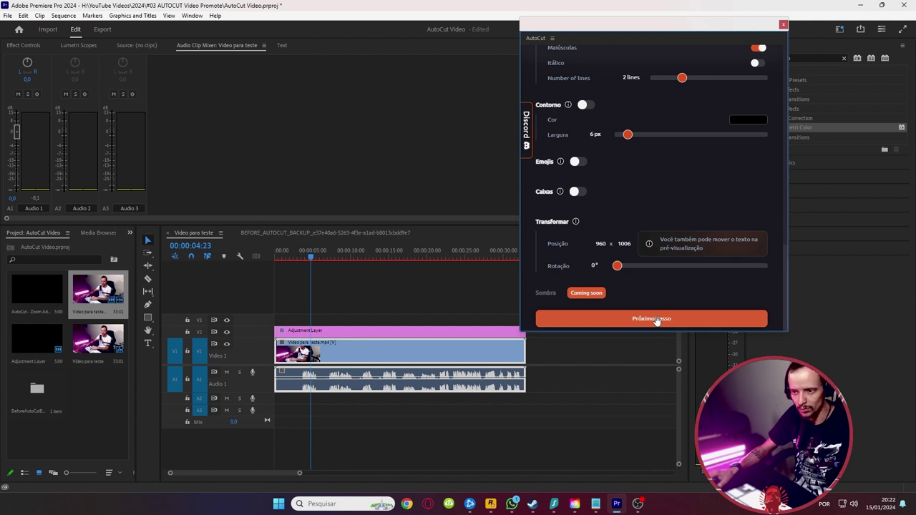
Step: Go to the language step, keep Português - Brasil, and start processing the transcription
click(657, 320)
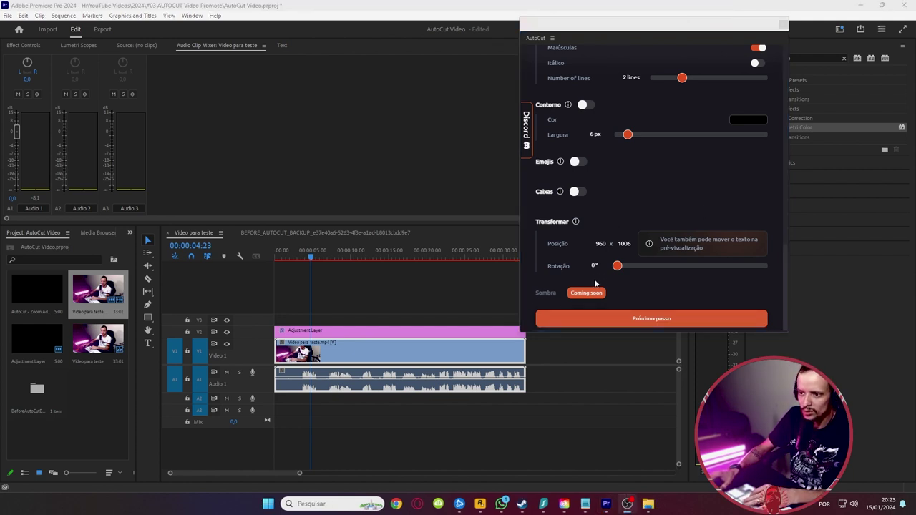
click(645, 320)
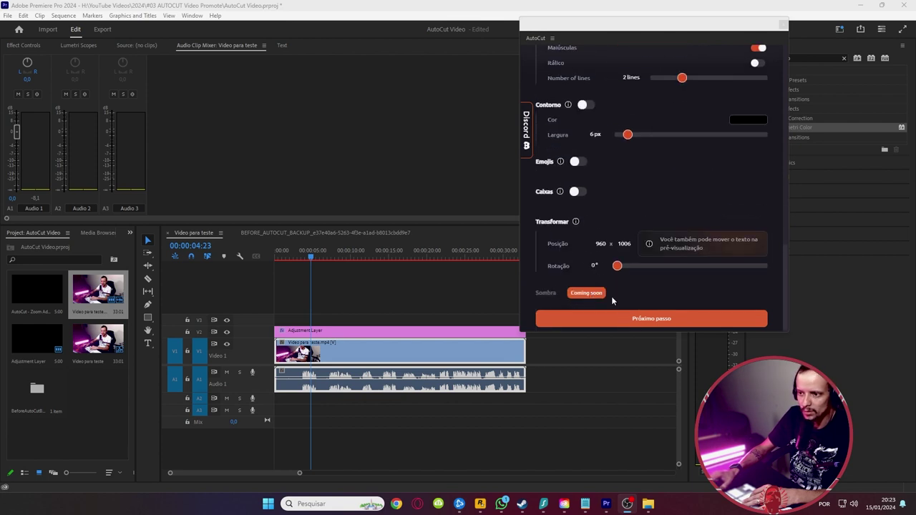
click(643, 323)
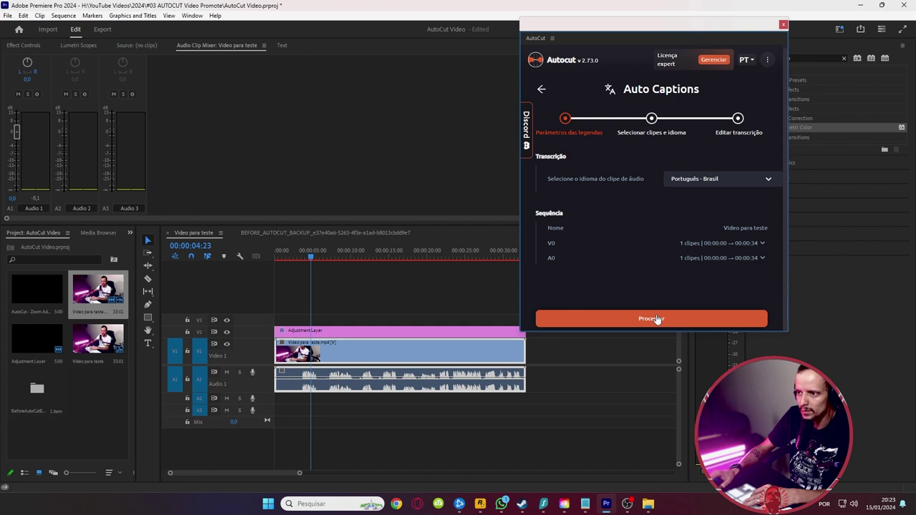
click(741, 181)
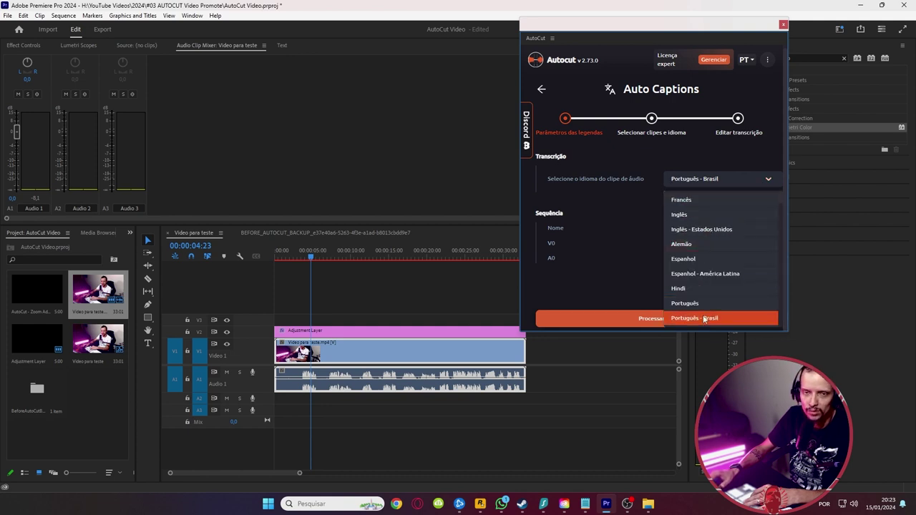
click(623, 160)
click(594, 319)
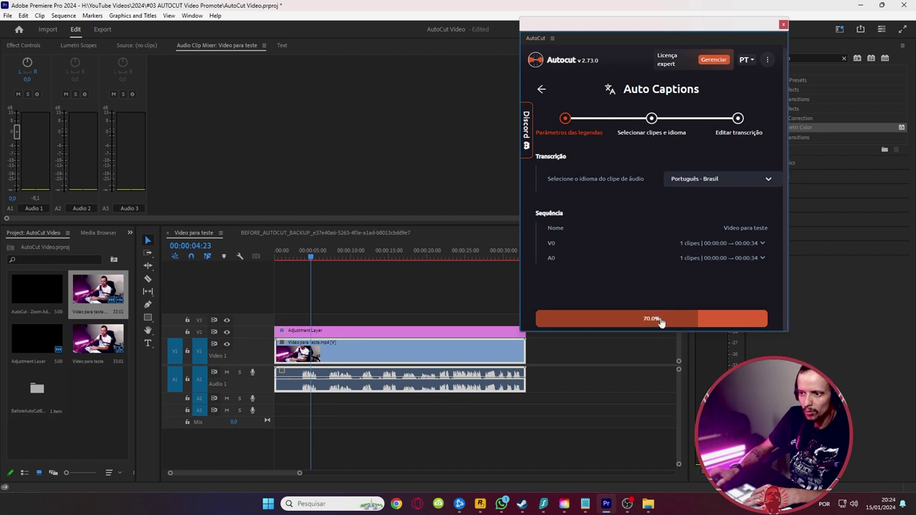
Step: Review the transcript and insert it as captions reading 'ESSE É O VÍDEO TESTE DO AUTOCAD.'
scroll(694, 166, down, 1)
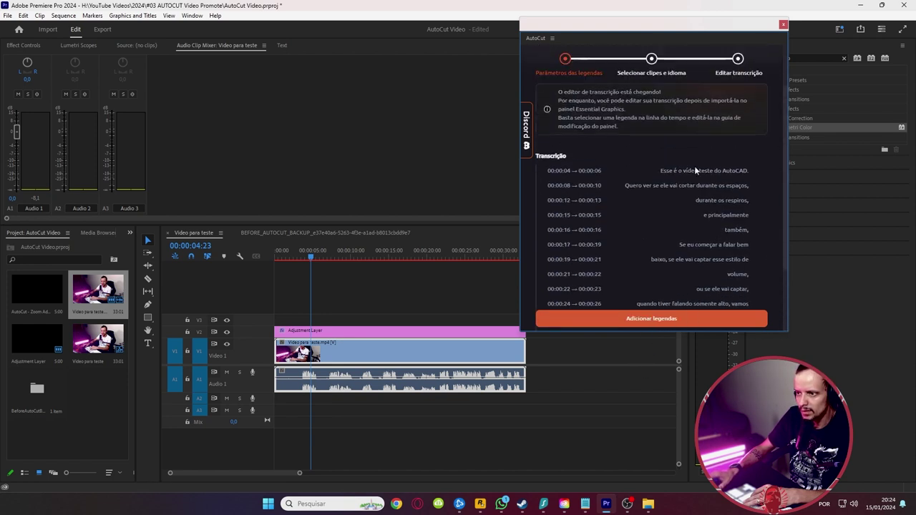
scroll(639, 217, up, 1)
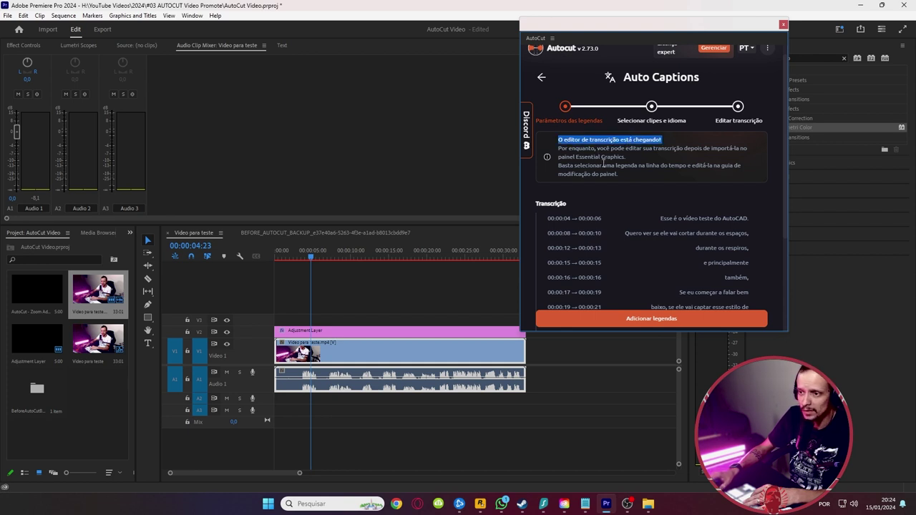
triple_click(628, 152)
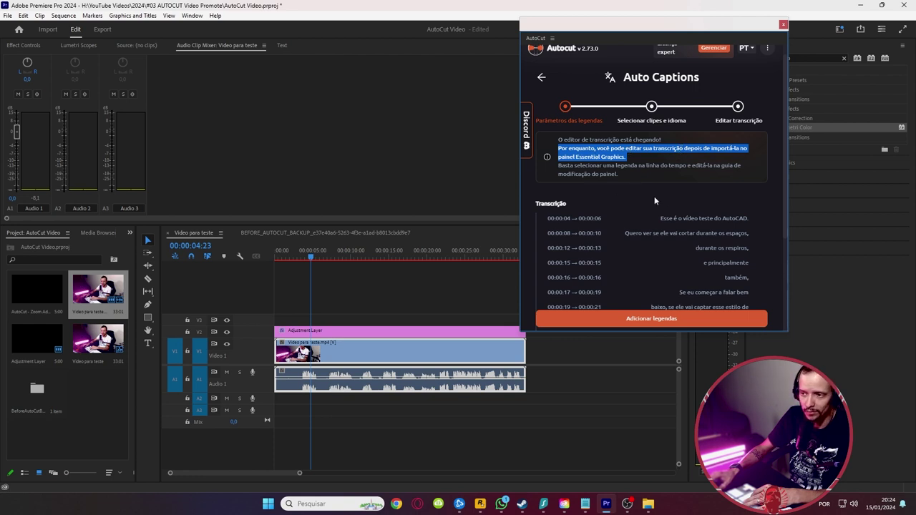
scroll(654, 196, down, 1)
click(660, 171)
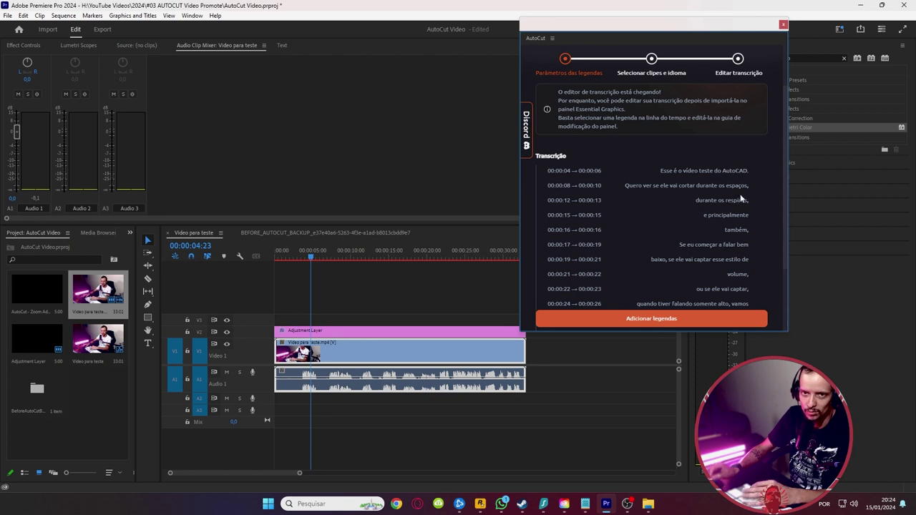
drag(661, 172, 727, 251)
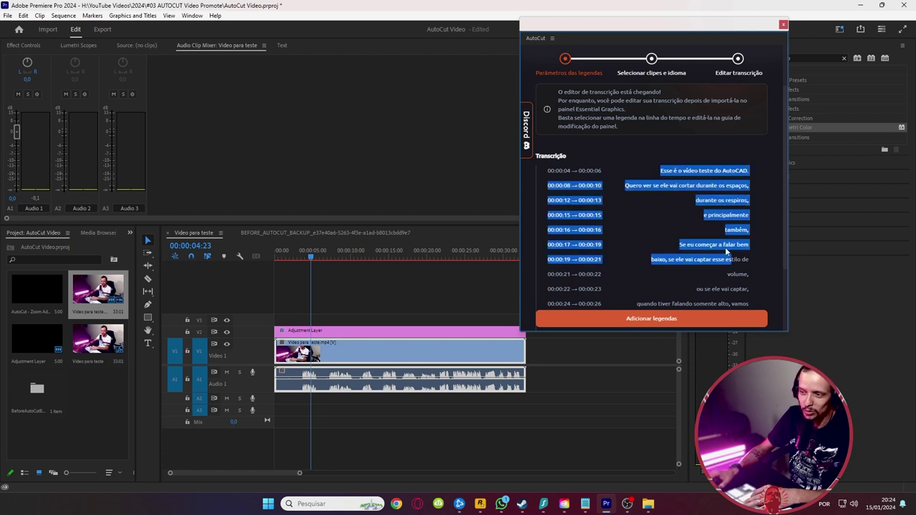
scroll(724, 245, down, 3)
click(754, 236)
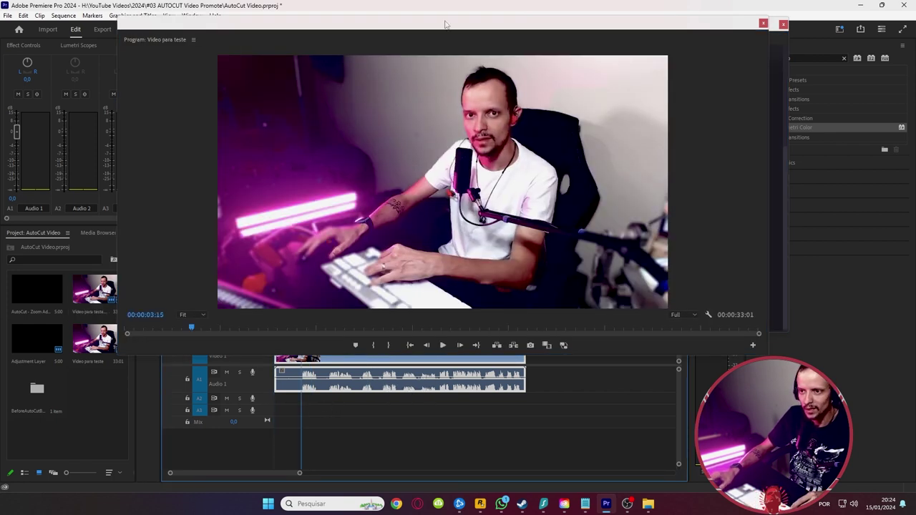
Step: Run AutoCut Silences on the timeline clip at AI aggressiveness 4, cutting and deleting silences
click(778, 103)
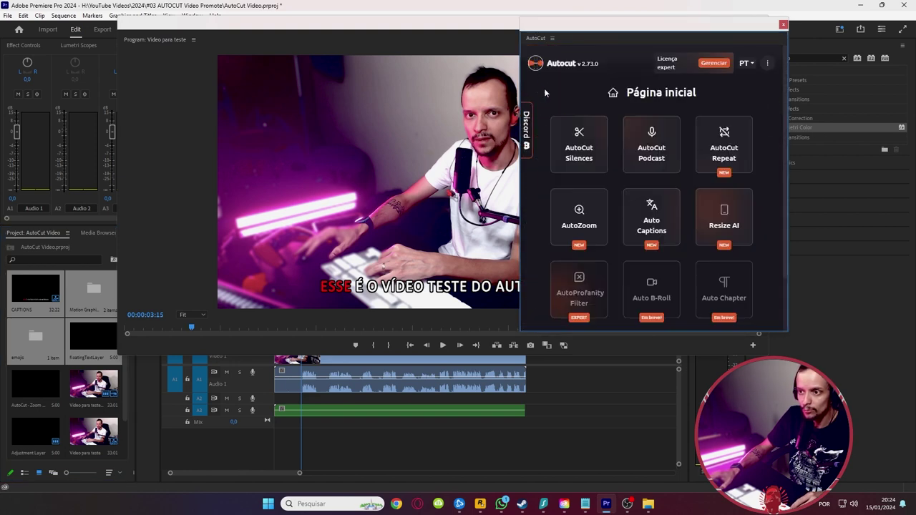
click(571, 142)
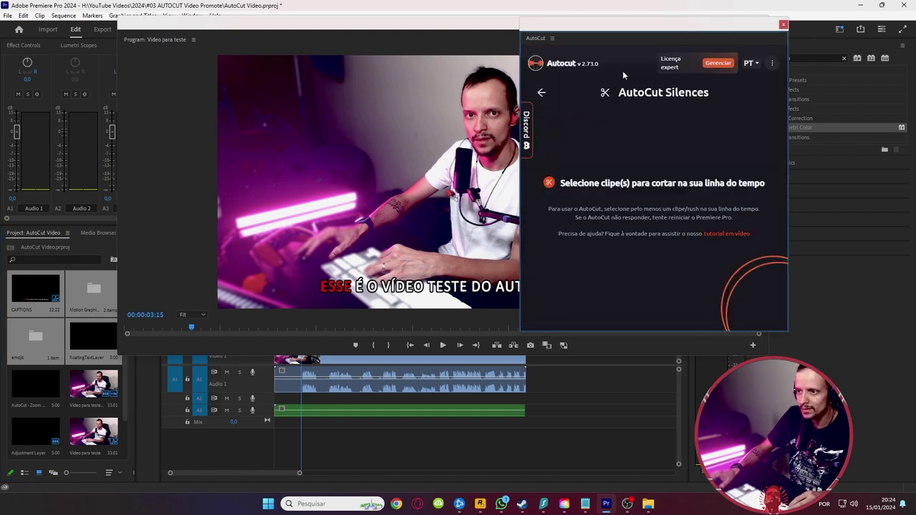
click(391, 381)
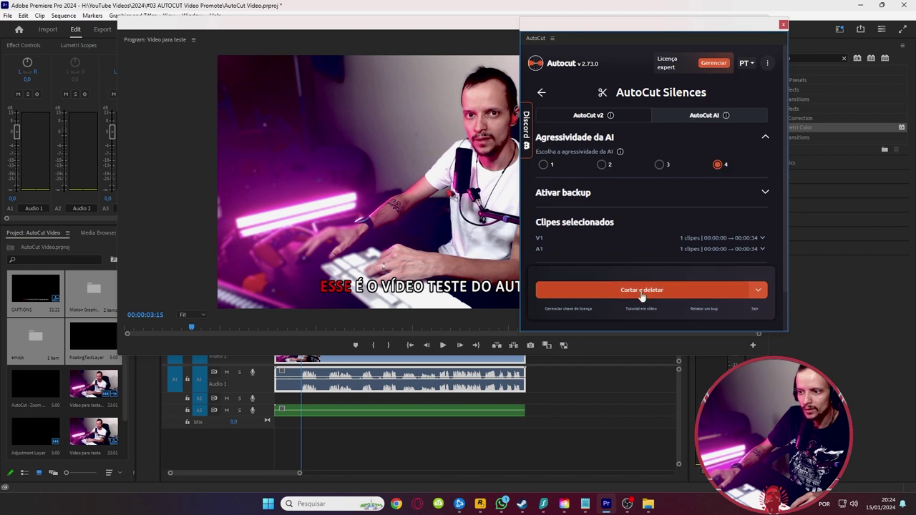
click(642, 293)
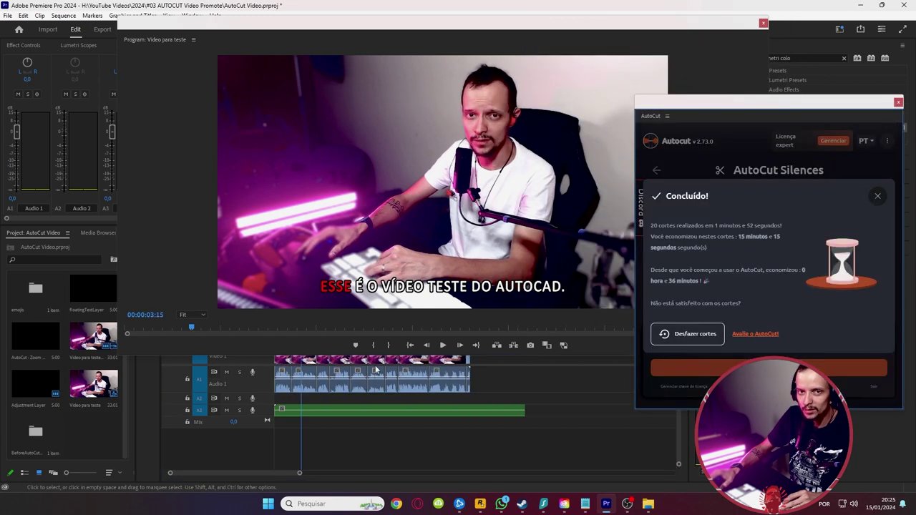
click(318, 397)
Step: Preview the cut sequence from the start, then choose Desfazer cortes to restore the full clip
key(Home)
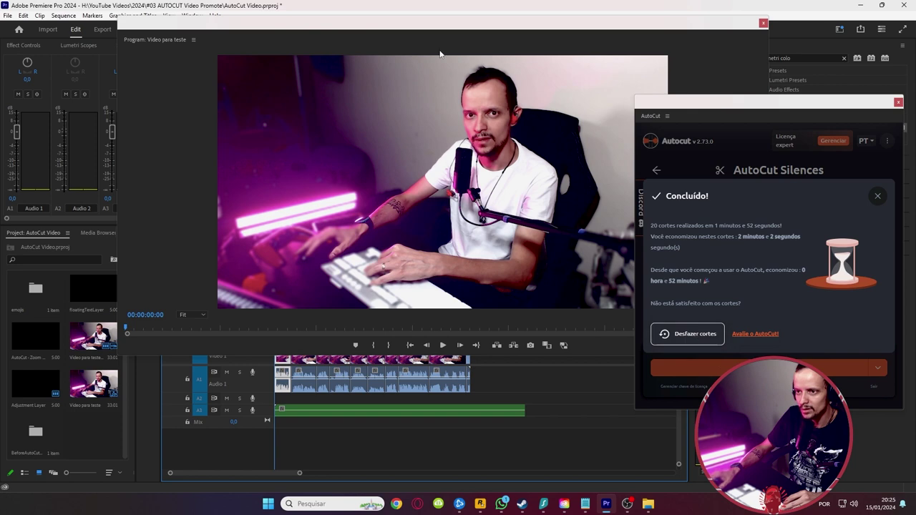
drag(420, 28, 416, 31)
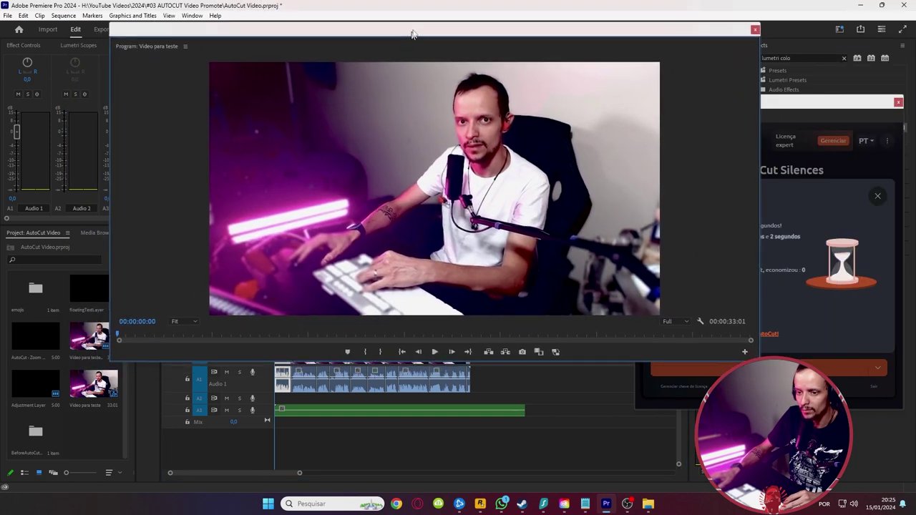
click(287, 398)
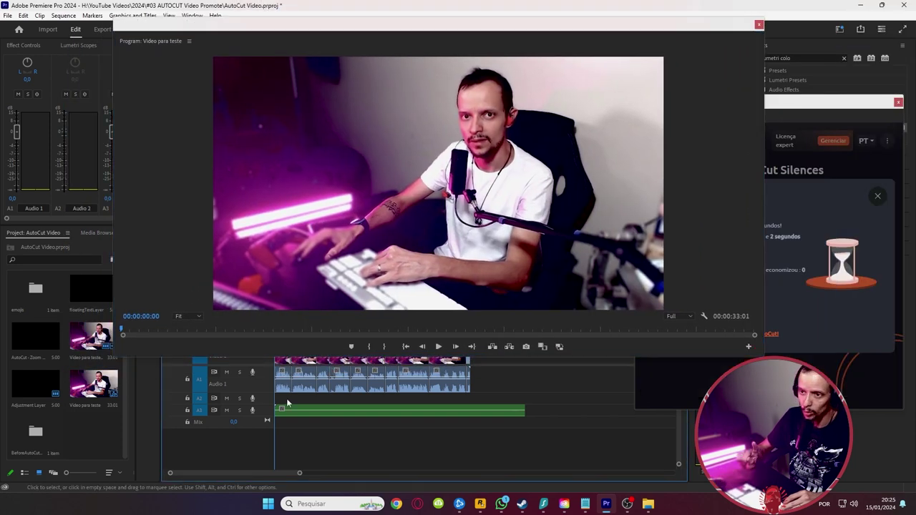
key(space)
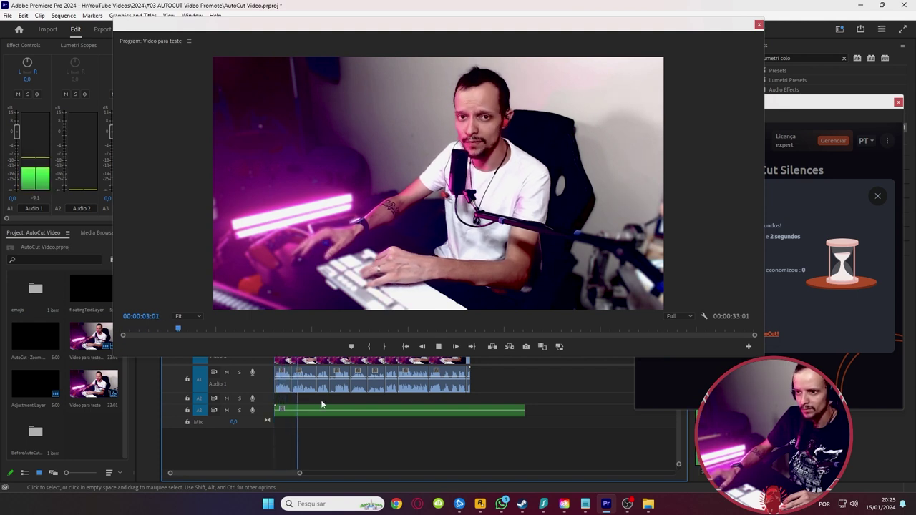
key(space)
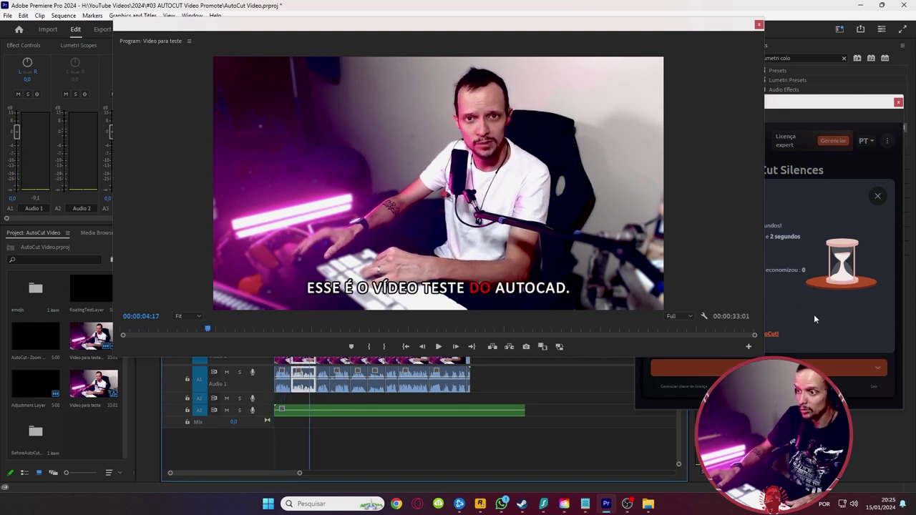
click(814, 315)
click(693, 335)
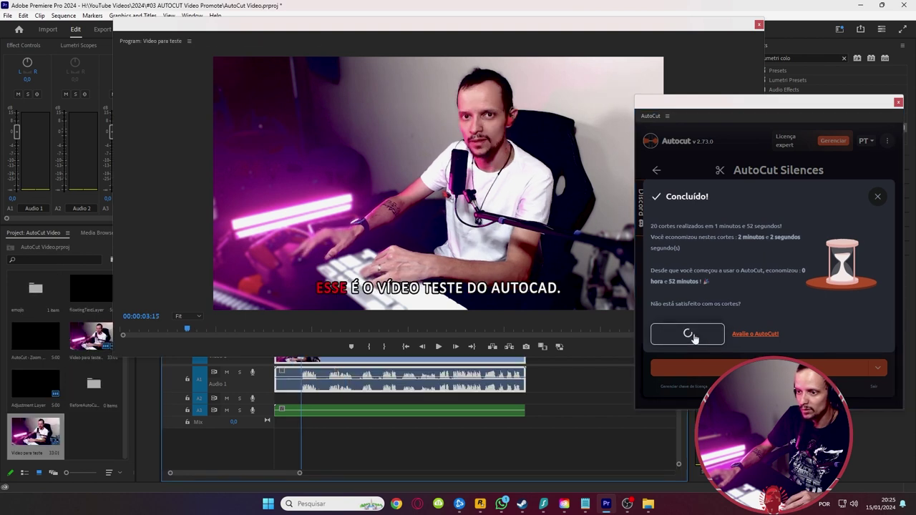
Step: Play the restored captioned video from the start, stop it, and close the floating monitor
key(Home)
click(351, 382)
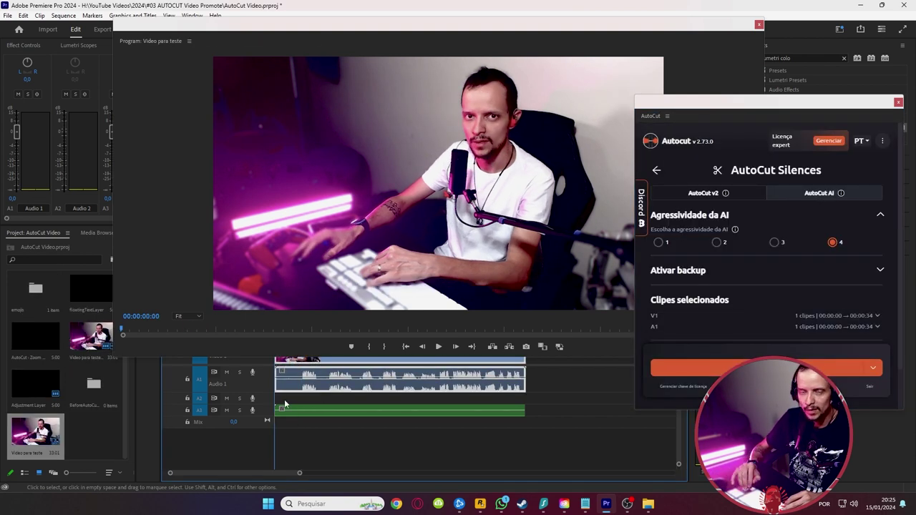
key(space)
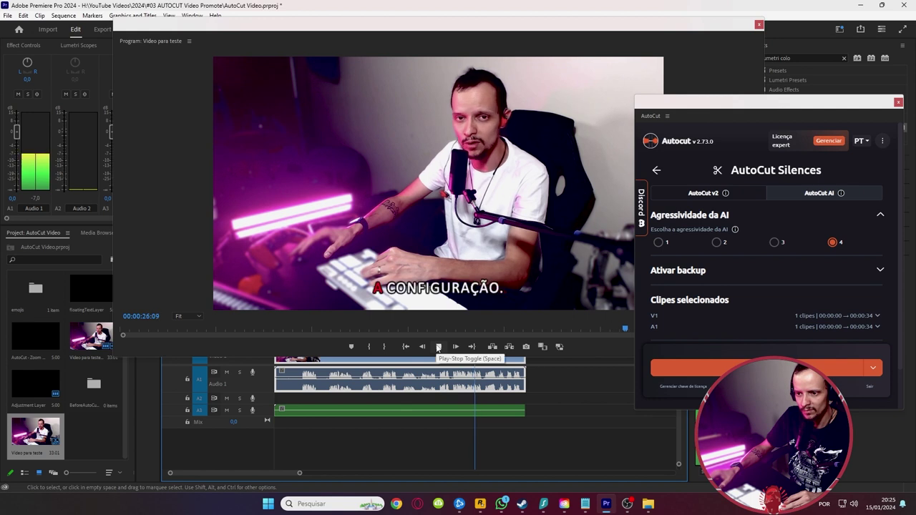
click(517, 207)
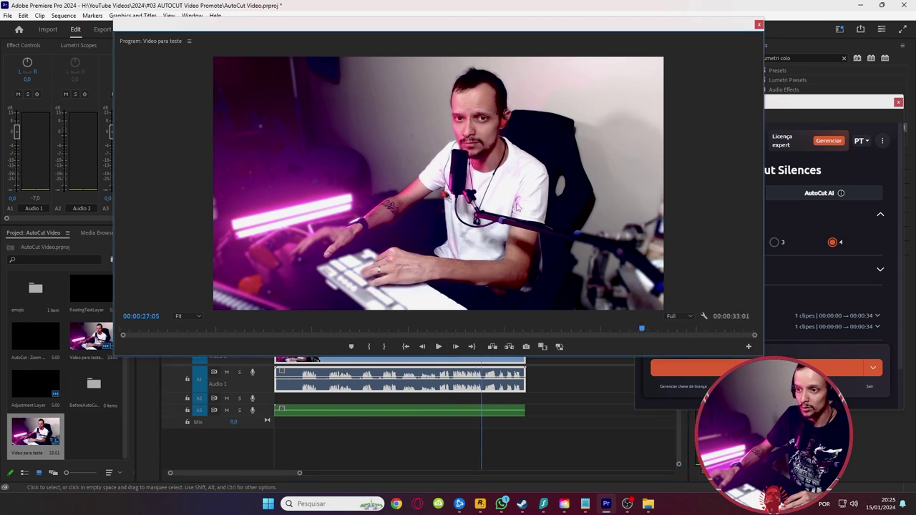
click(760, 25)
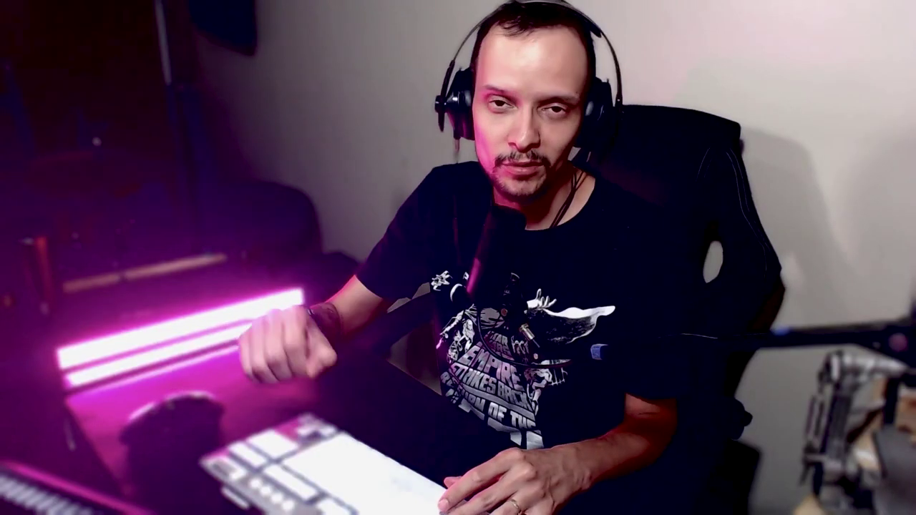